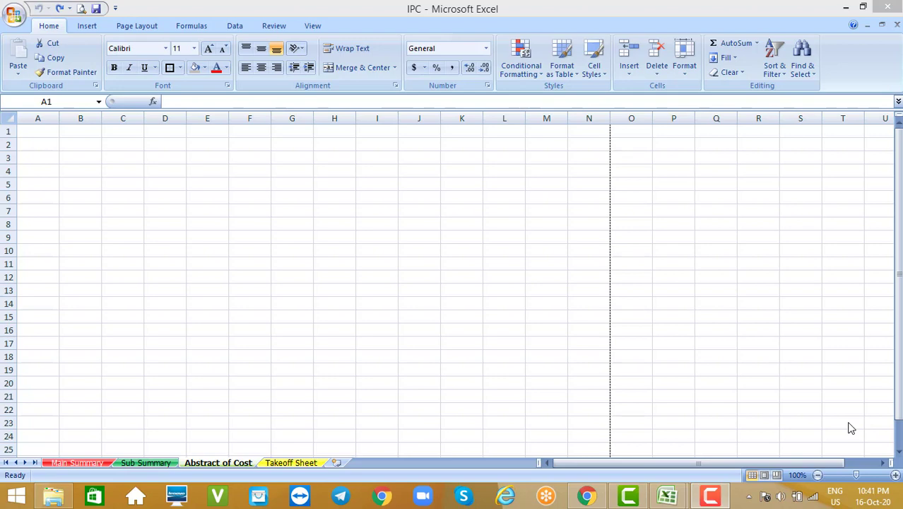
# Copy the company title FOUNDATION BUILDERS from the Takeoff Sheet into cell A1 of the Abstract of Cost sheet
pyautogui.click(290, 463)
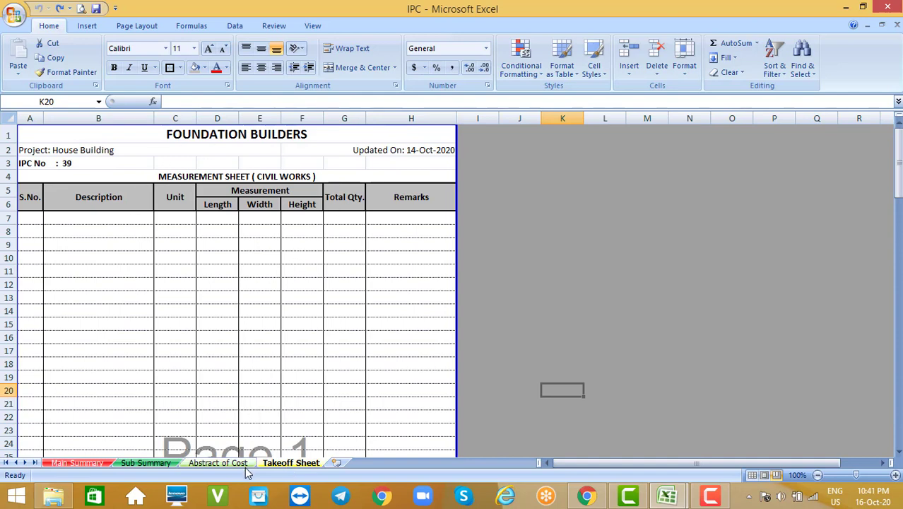
pyautogui.click(218, 464)
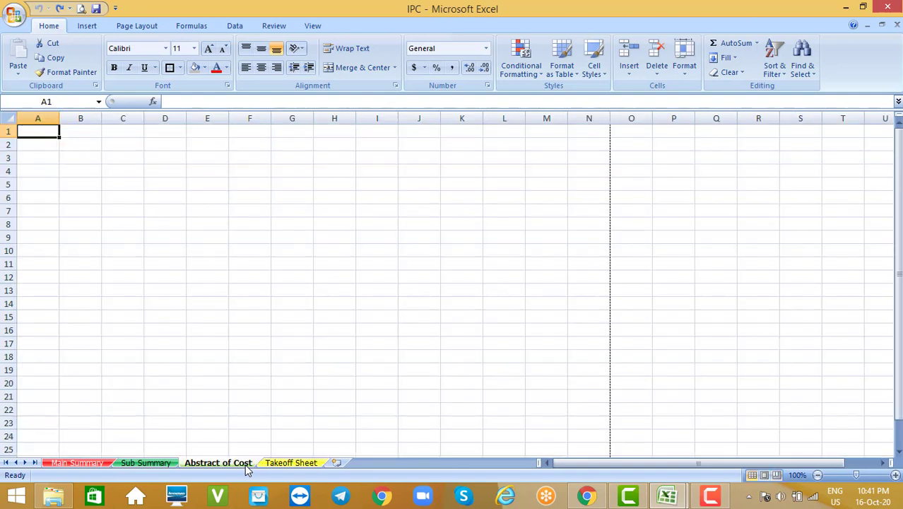
pyautogui.click(297, 464)
pyautogui.doubleClick(311, 135)
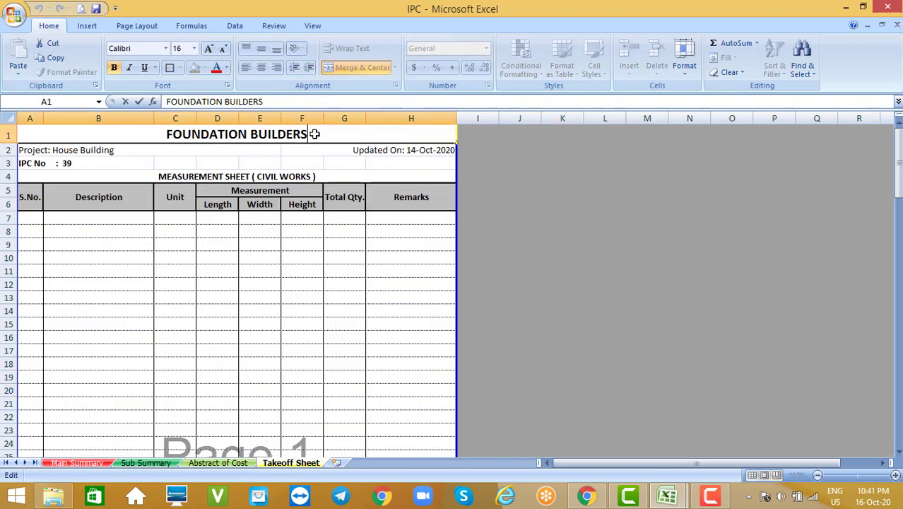
pyautogui.moveTo(312, 134); pyautogui.dragTo(105, 118)
pyautogui.hotkey('ctrl', 'c')
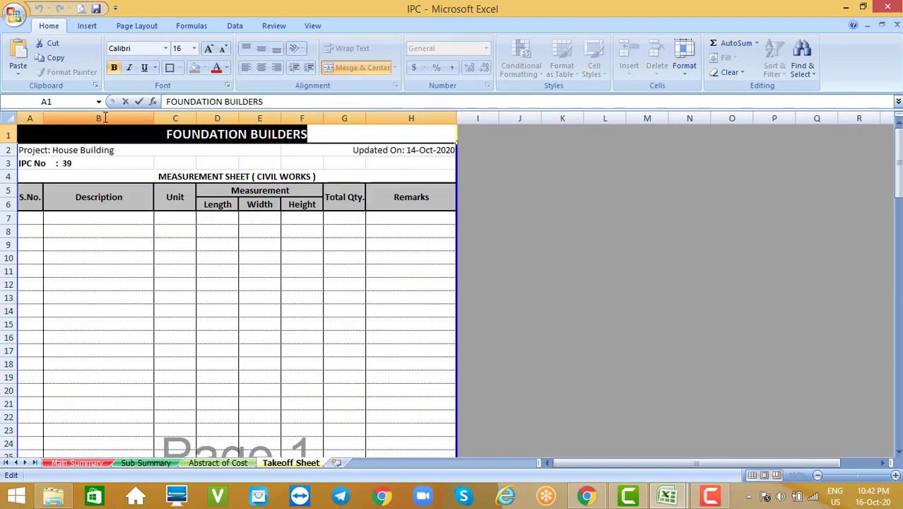
pyautogui.click(232, 463)
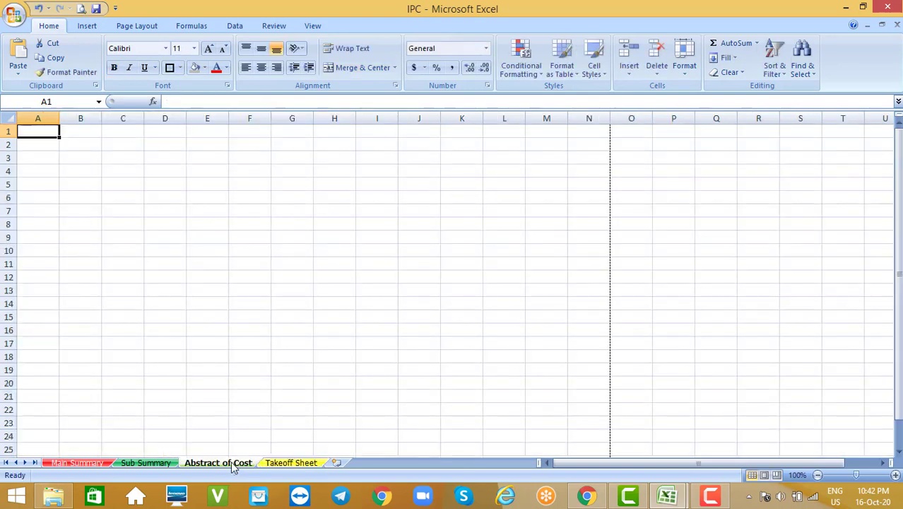
pyautogui.hotkey('ctrl', 'v')
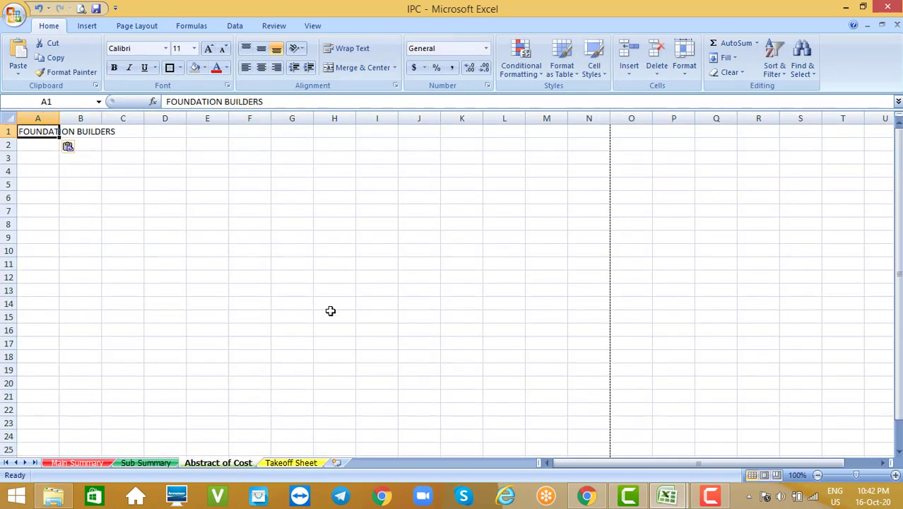
# Copy only the project name House Building from the Takeoff Sheet into cell A2 of the Abstract of Cost sheet
pyautogui.click(290, 461)
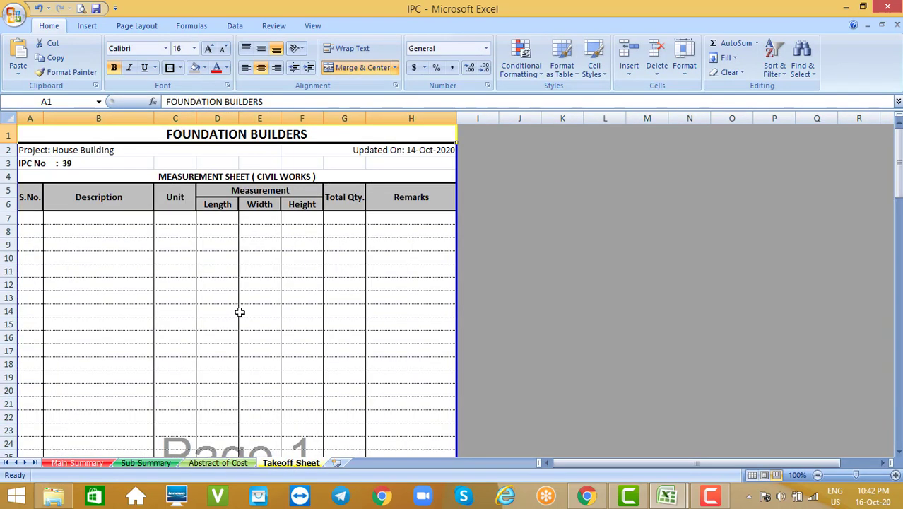
pyautogui.doubleClick(115, 145)
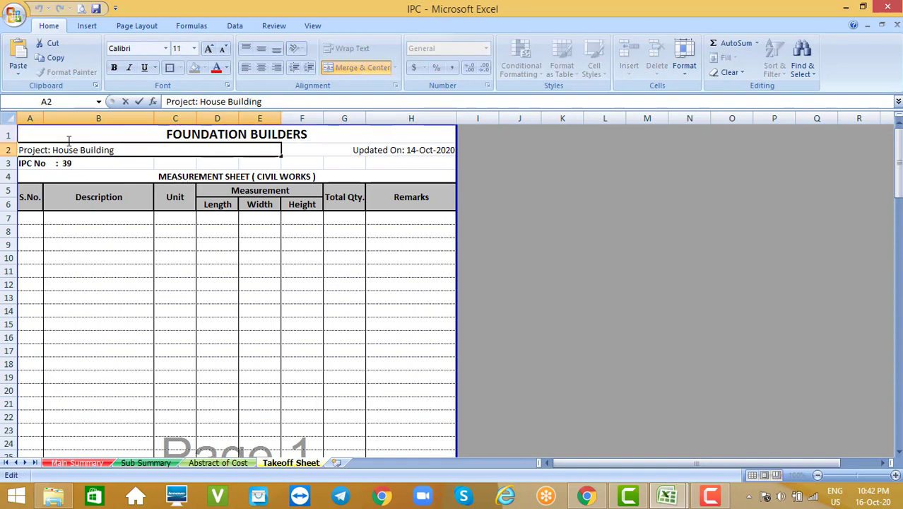
pyautogui.hotkey('shift', 'Home')
pyautogui.hotkey('ctrl', 'shift', 'Right')
pyautogui.hotkey('ctrl', 'c')
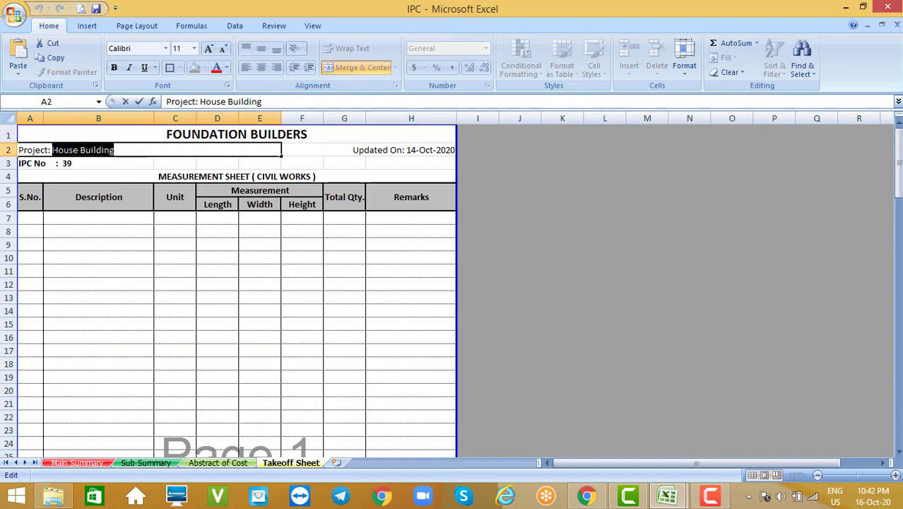
pyautogui.click(218, 463)
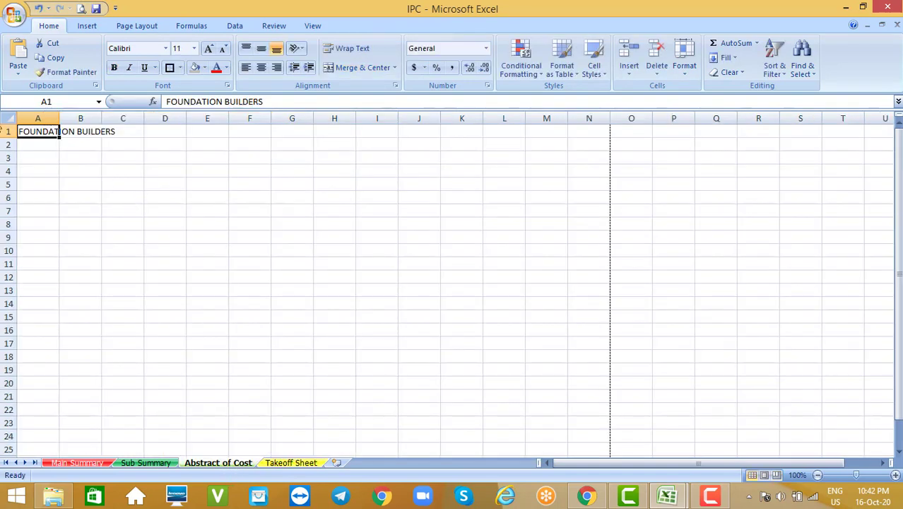
pyautogui.doubleClick(26, 142)
pyautogui.hotkey('ctrl', 'v')
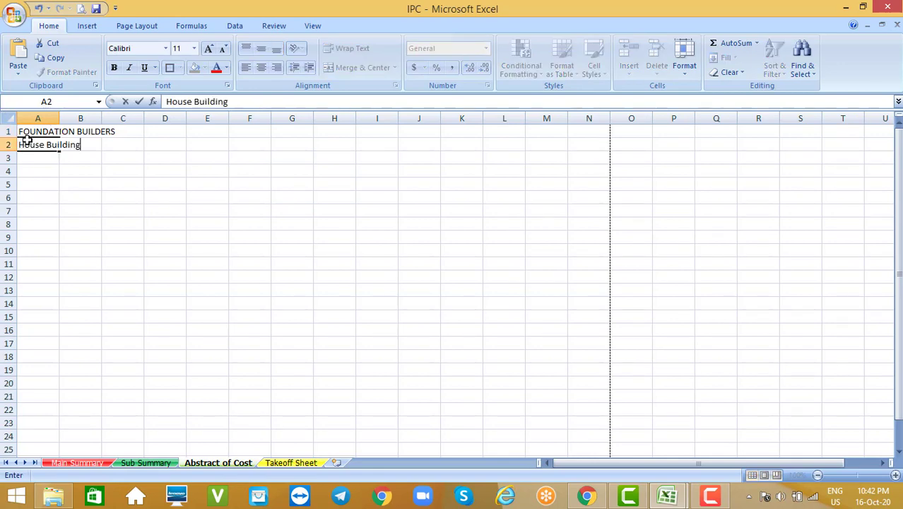
pyautogui.click(133, 224)
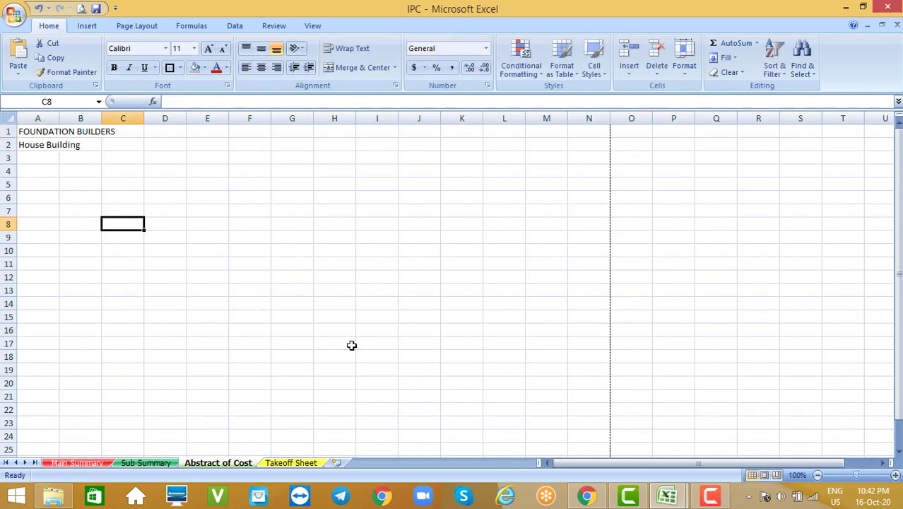
# Enter the sheet title ABSTRACT OF COST in cell A3 of the Abstract of Cost sheet
pyautogui.click(308, 467)
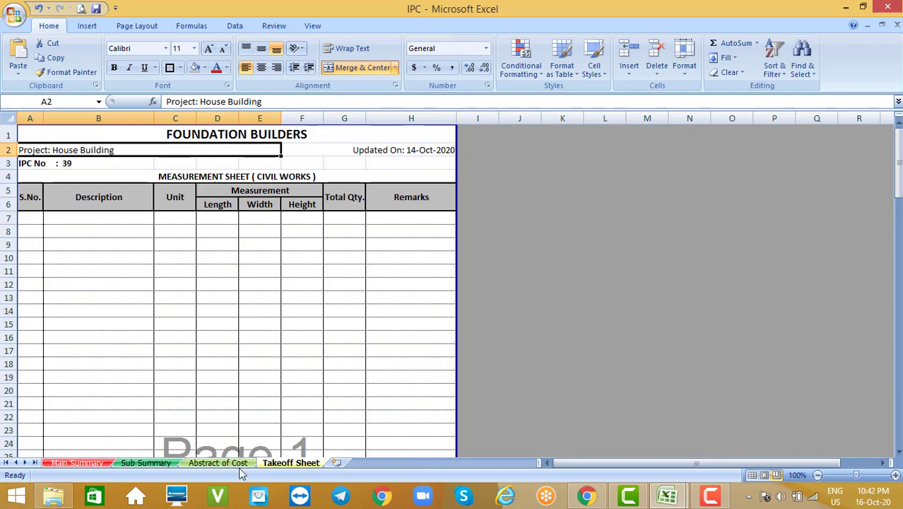
pyautogui.click(243, 463)
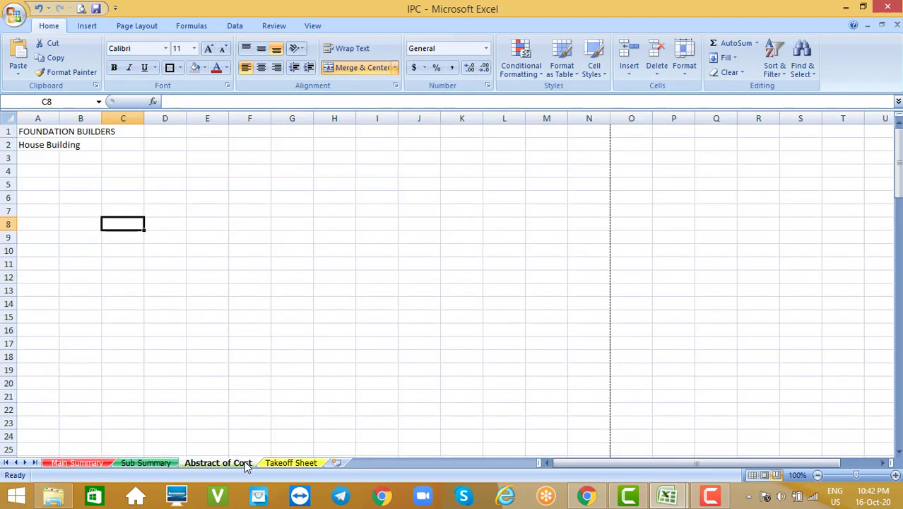
pyautogui.doubleClick(37, 155)
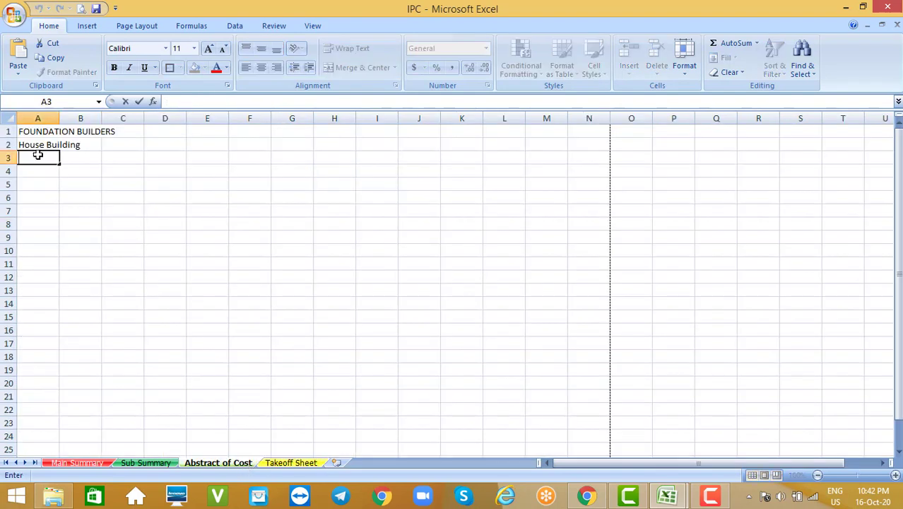
pyautogui.write('ABSTRACT OF')
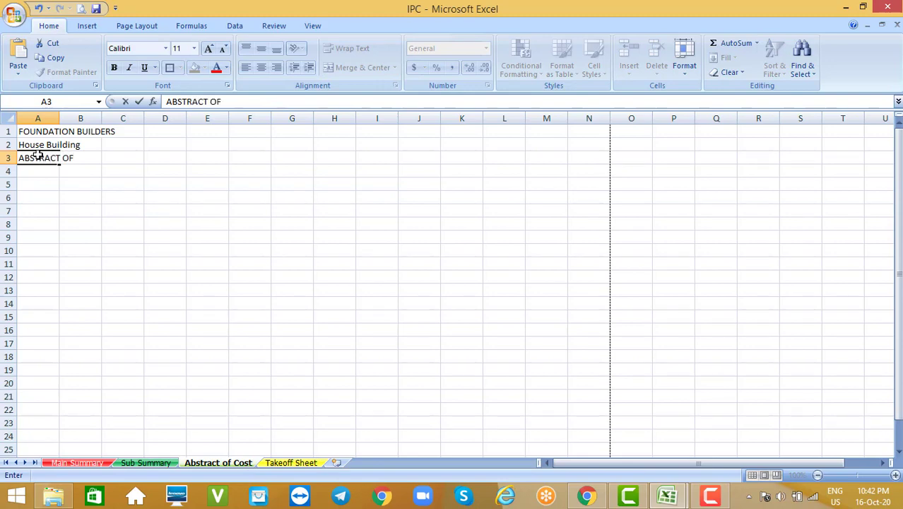
pyautogui.write(' COST')
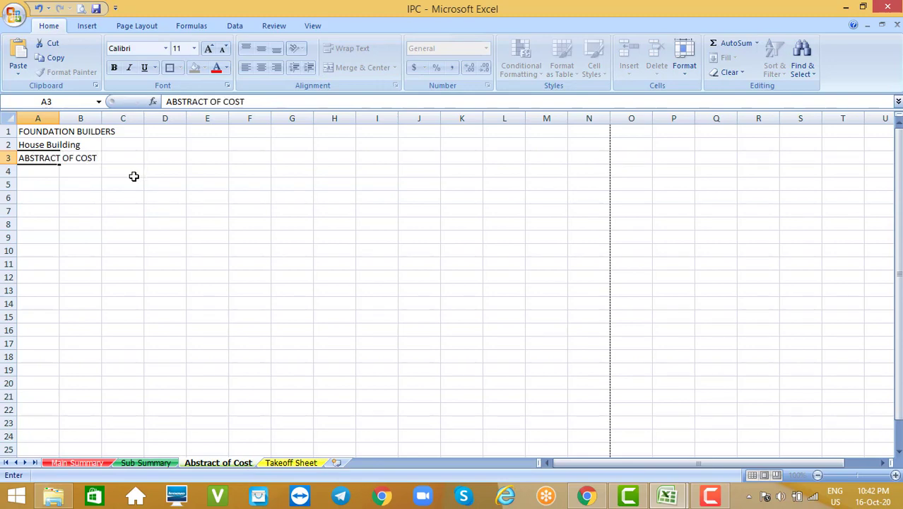
pyautogui.click(132, 174)
# Enter the column headings Item#, Description and Unit in cells A4 to C4
pyautogui.click(54, 171)
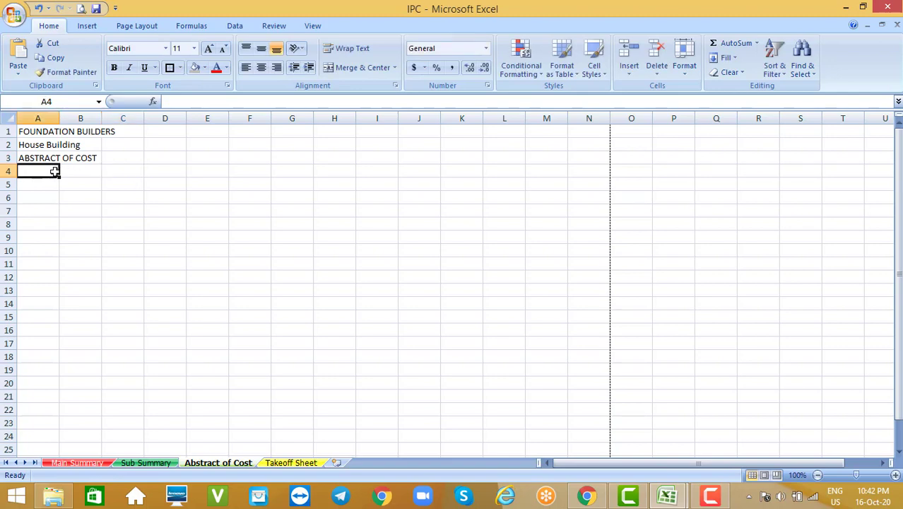
pyautogui.write('Item#')
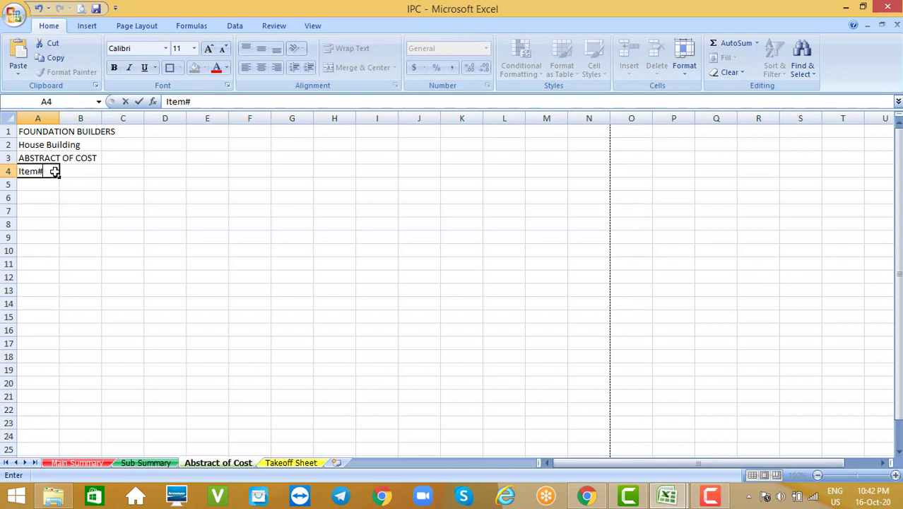
pyautogui.click(82, 172)
pyautogui.write('D')
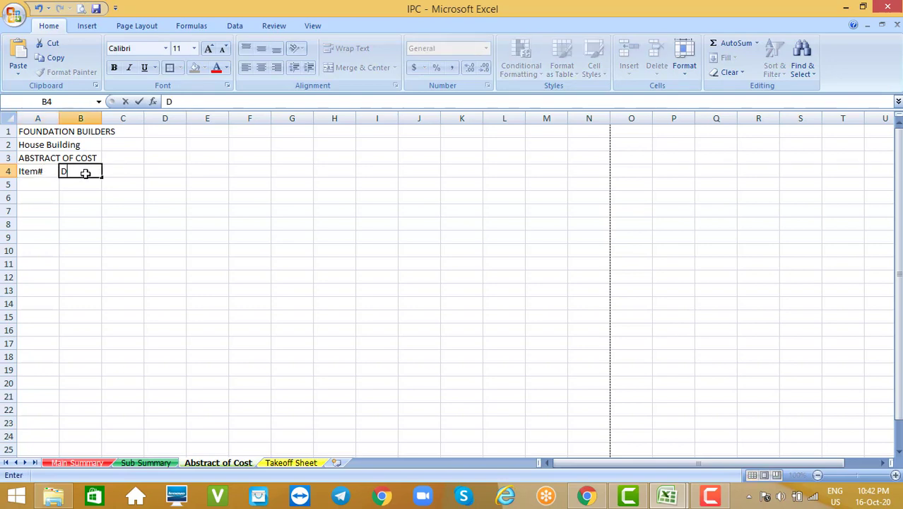
pyautogui.write('escription')
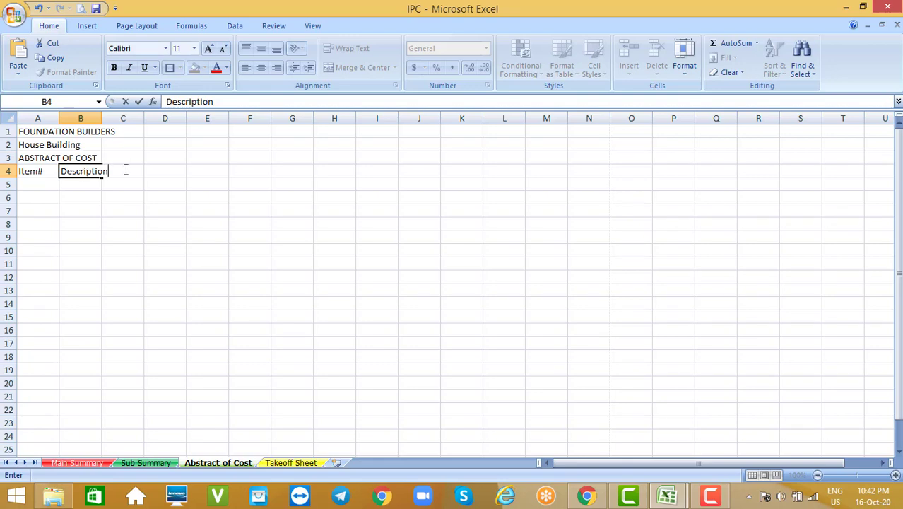
pyautogui.click(139, 210)
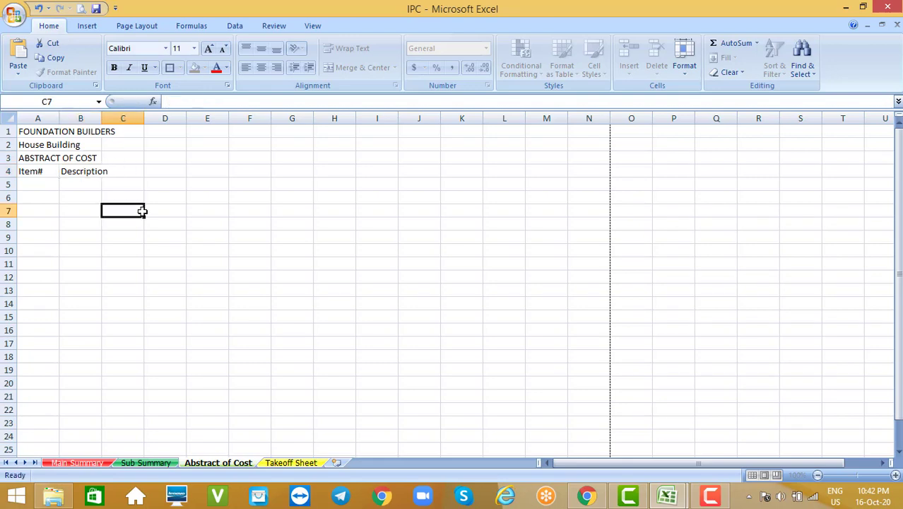
pyautogui.click(130, 171)
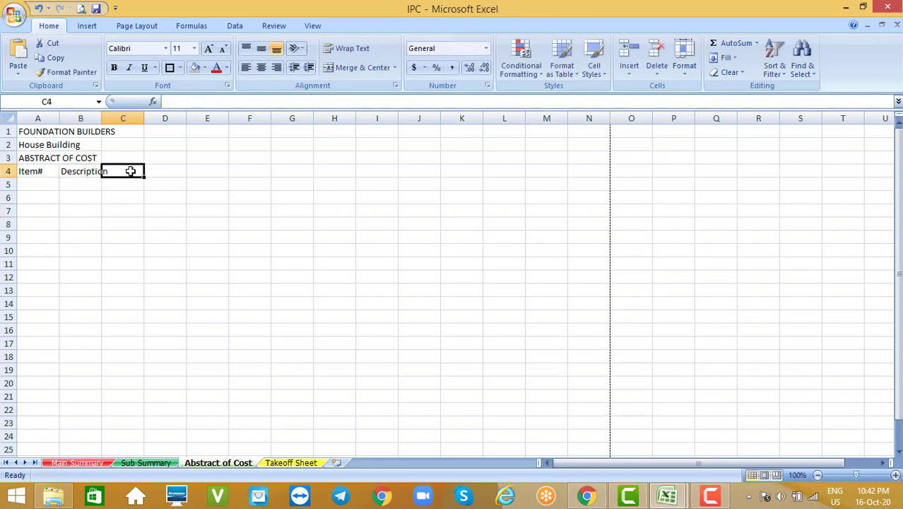
pyautogui.write('u')
pyautogui.write('Uni')
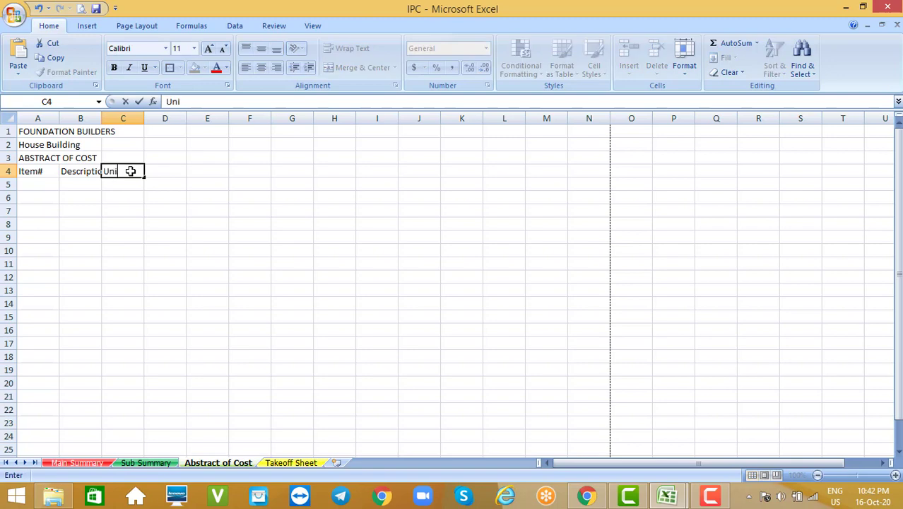
pyautogui.write('t')
pyautogui.press('Tab')
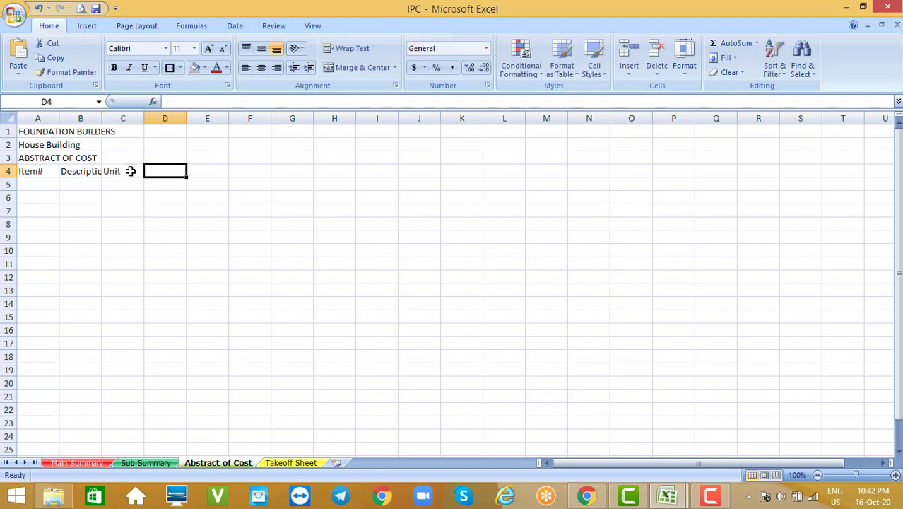
# Enter the group heading Quantities of Work Done in cell D4
pyautogui.write('Qu')
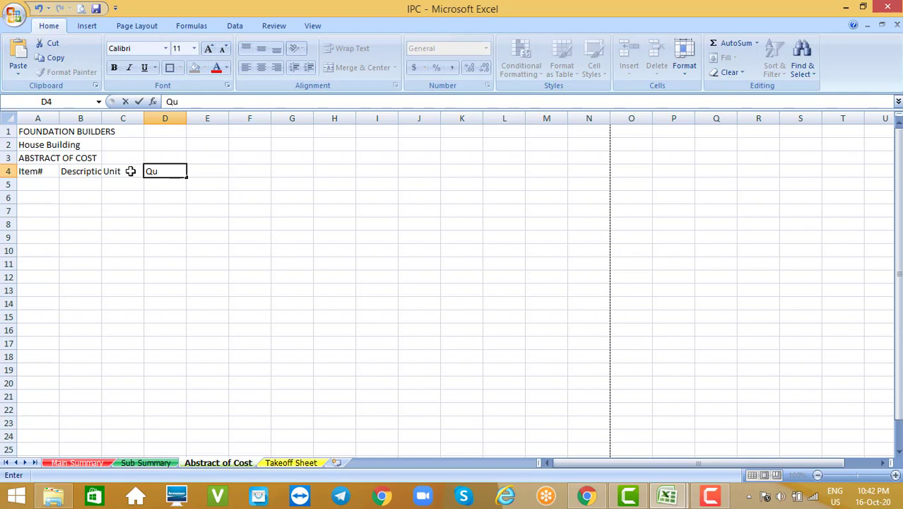
pyautogui.write('antities')
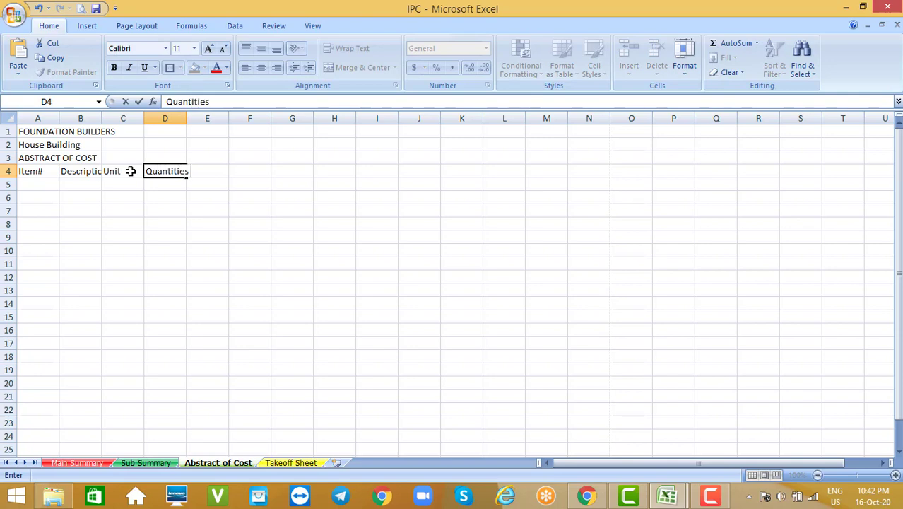
pyautogui.write(' of Work D')
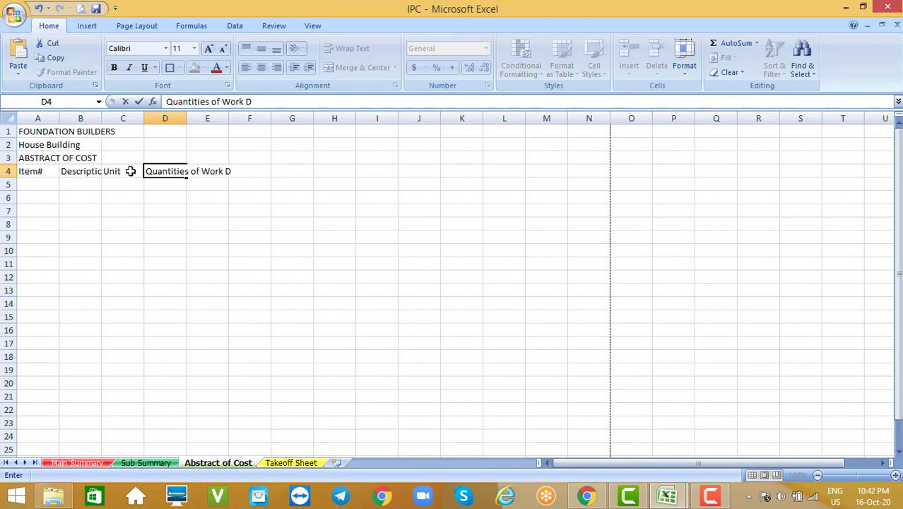
pyautogui.press('BackSpace')
pyautogui.write('one')
pyautogui.press('BackSpace')
pyautogui.press('BackSpace')
pyautogui.press('BackSpace')
pyautogui.write('D')
pyautogui.press('BackSpace')
pyautogui.press('BackSpace')
pyautogui.write('one')
pyautogui.click(225, 210)
# Enter the subheadings Previous, Current and Total in cells D5 to F5 under the work quantities heading
pyautogui.click(157, 184)
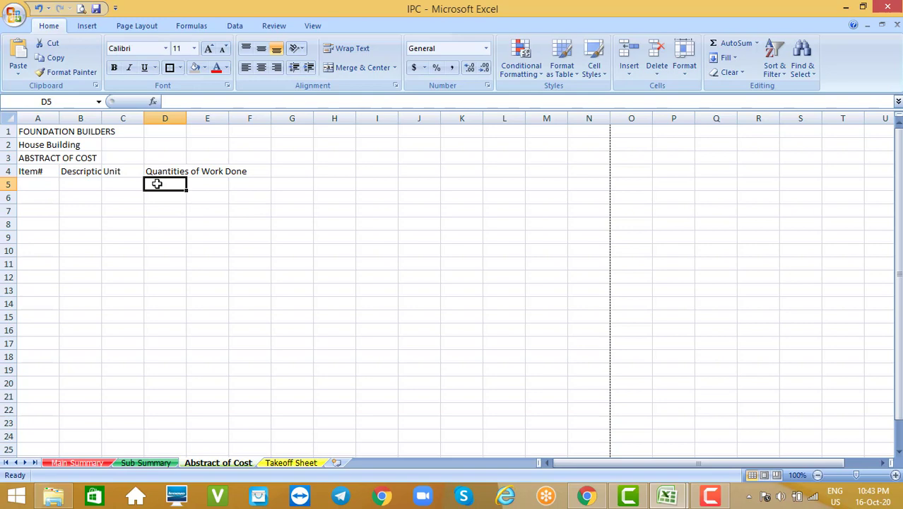
pyautogui.write('Prev')
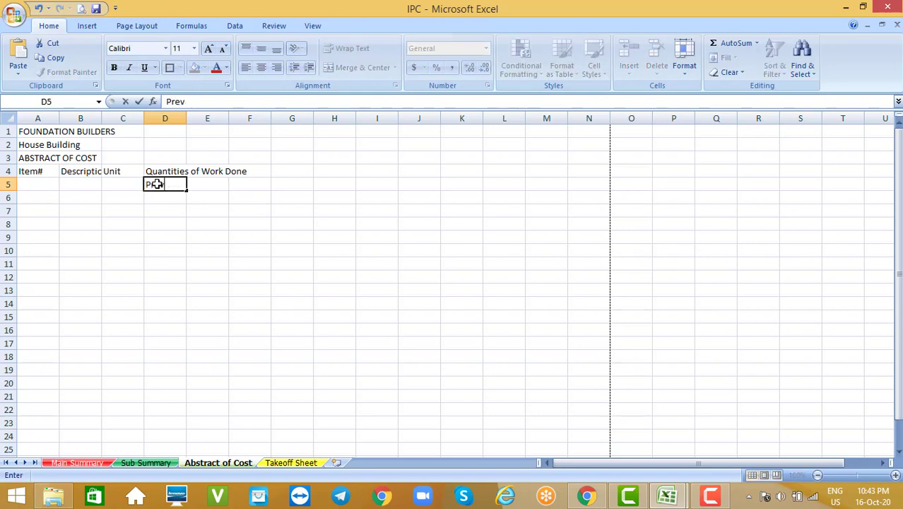
pyautogui.write('oous')
pyautogui.press('Tab')
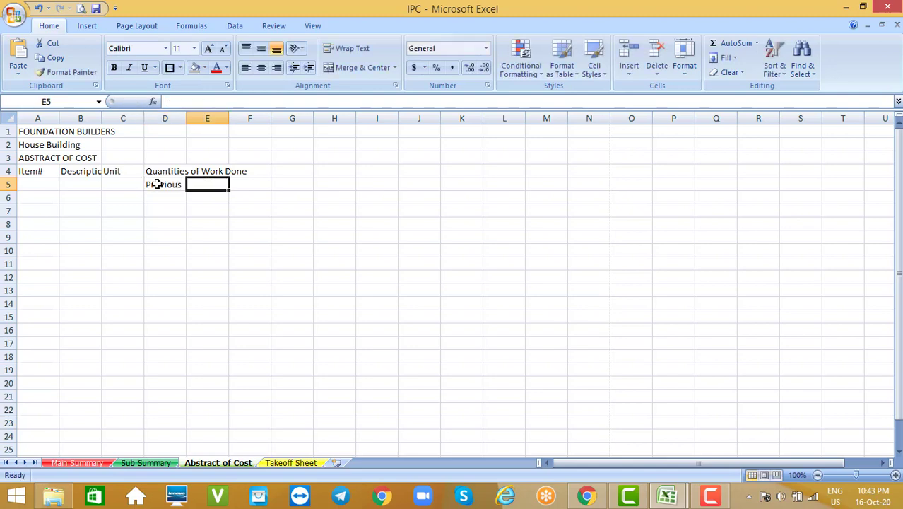
pyautogui.write('Curr')
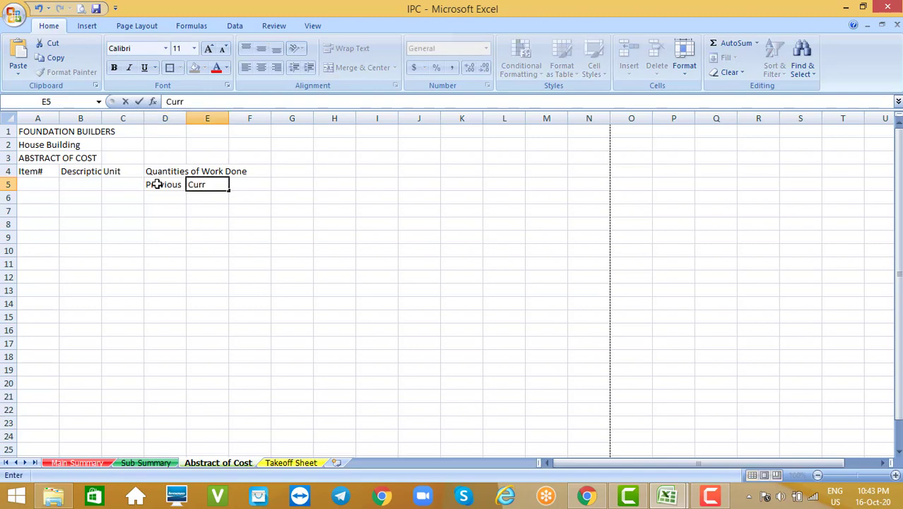
pyautogui.write('ent')
pyautogui.press('Tab')
pyautogui.write('To')
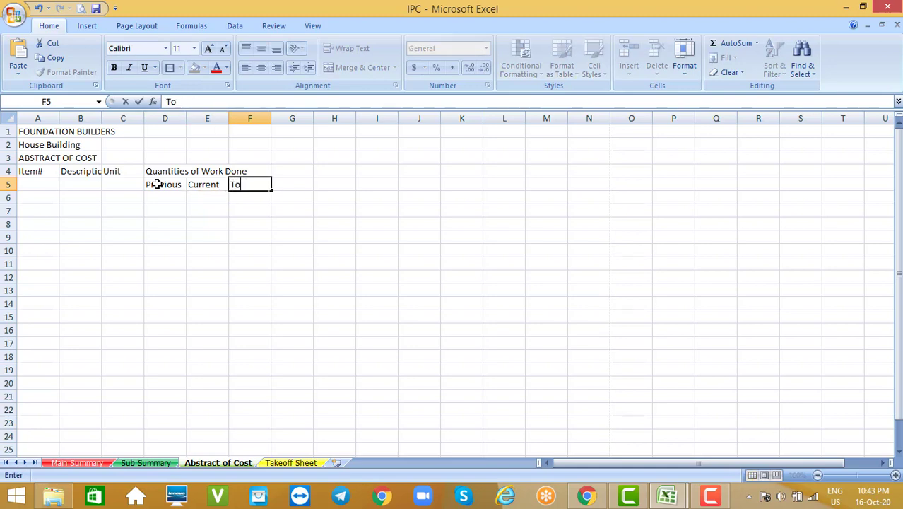
pyautogui.write('tal')
pyautogui.press('Tab')
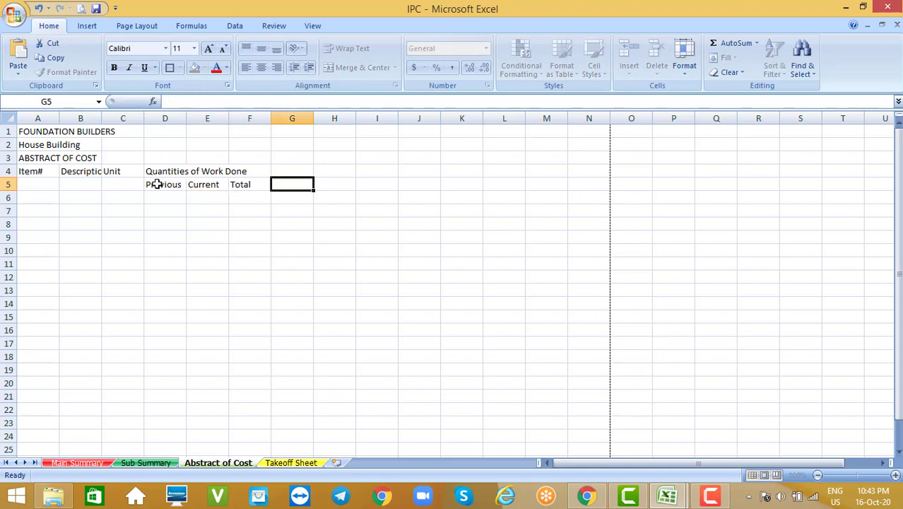
# Enter the column heading Rate in cell G4 and the group heading Amount (RS.) in cell H4
pyautogui.click(302, 171)
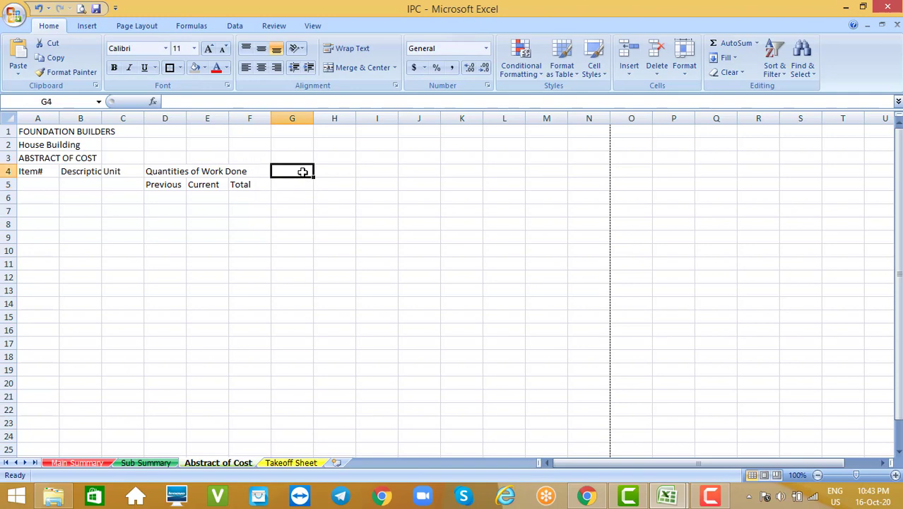
pyautogui.write('Rate')
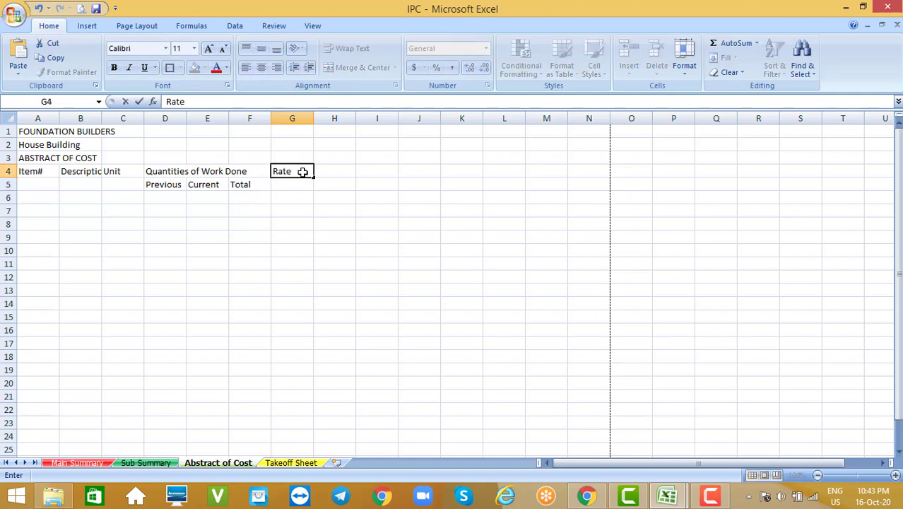
pyautogui.press('Tab')
pyautogui.write('Amo')
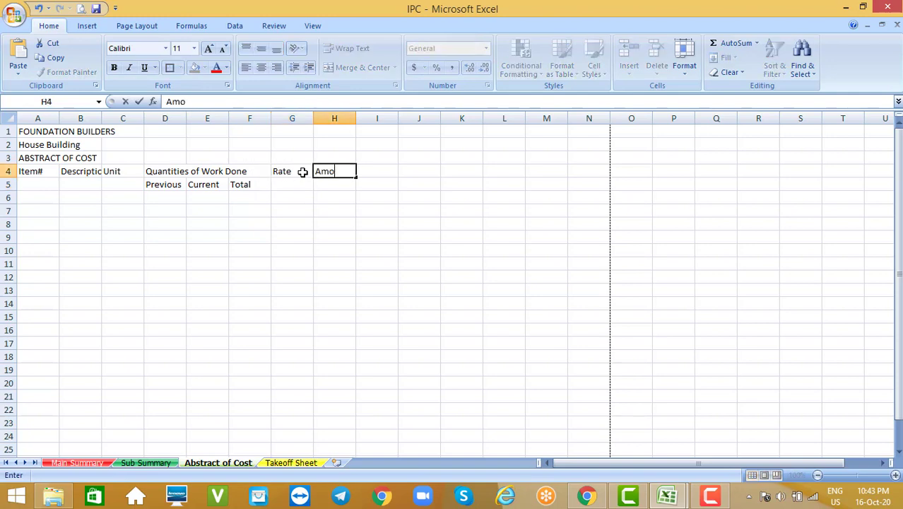
pyautogui.write('unt (RS')
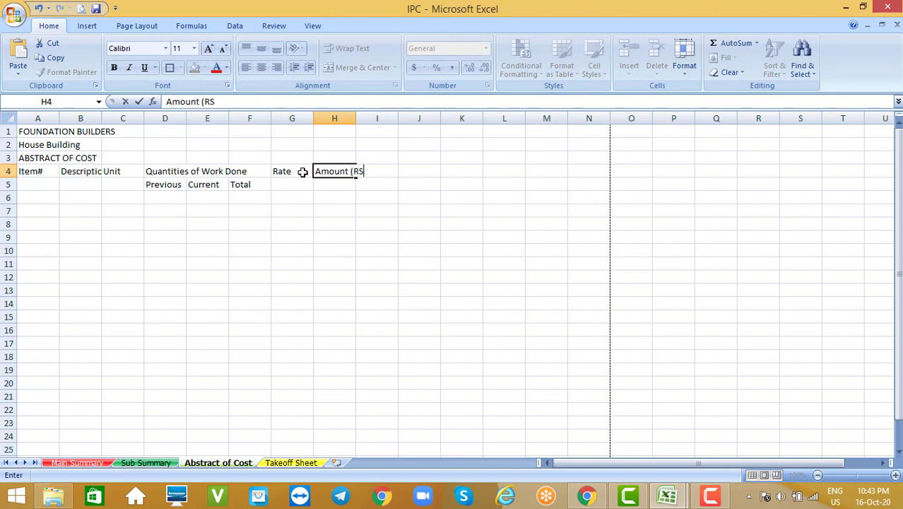
pyautogui.write('.)')
# Copy the Previous, Current and Total subheadings from D5:F5 to H5:J5 under the amount heading
pyautogui.click(163, 183)
pyautogui.moveTo(163, 182); pyautogui.dragTo(243, 182)
pyautogui.hotkey('ctrl', 'c')
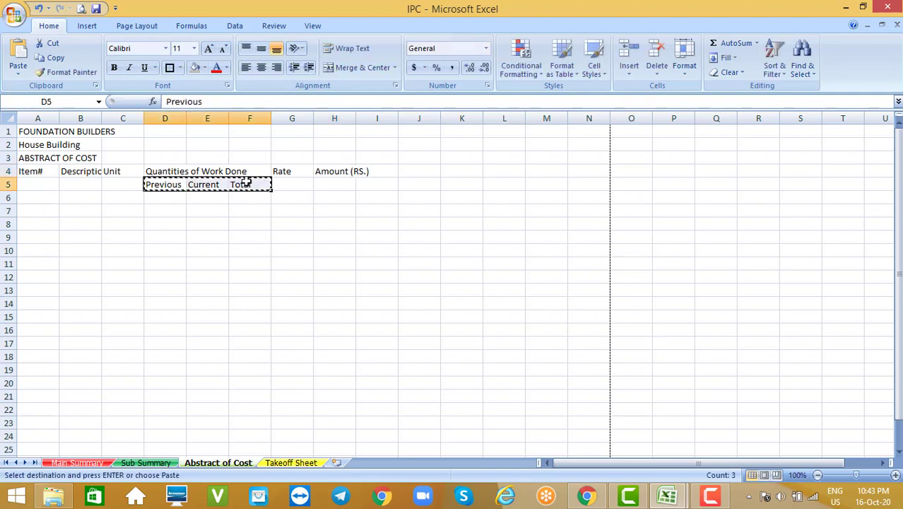
pyautogui.click(335, 184)
pyautogui.press('Return')
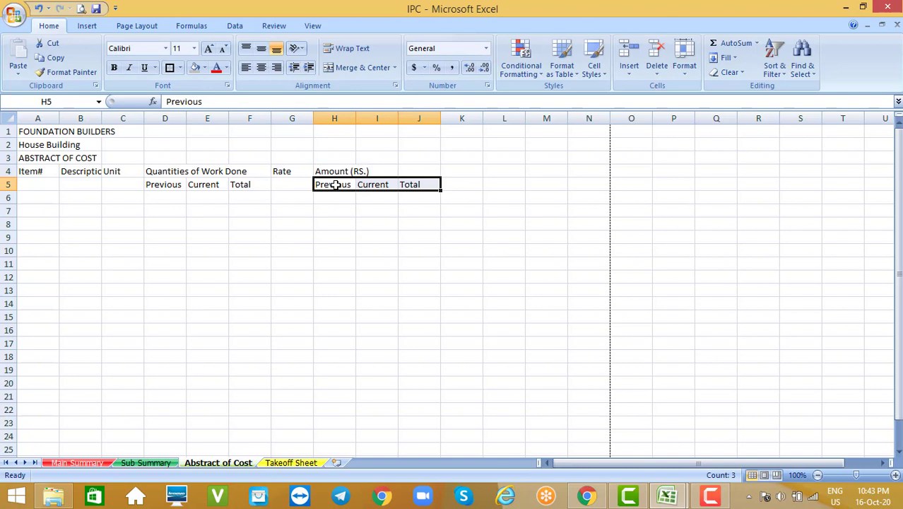
# Enter the column heading Remarks in cell K4
pyautogui.click(467, 170)
pyautogui.write('Remarks')
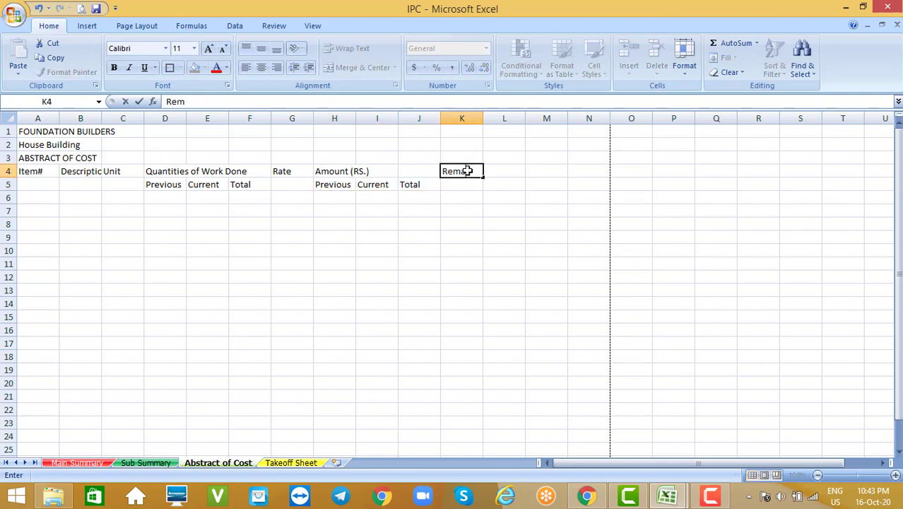
pyautogui.click(540, 237)
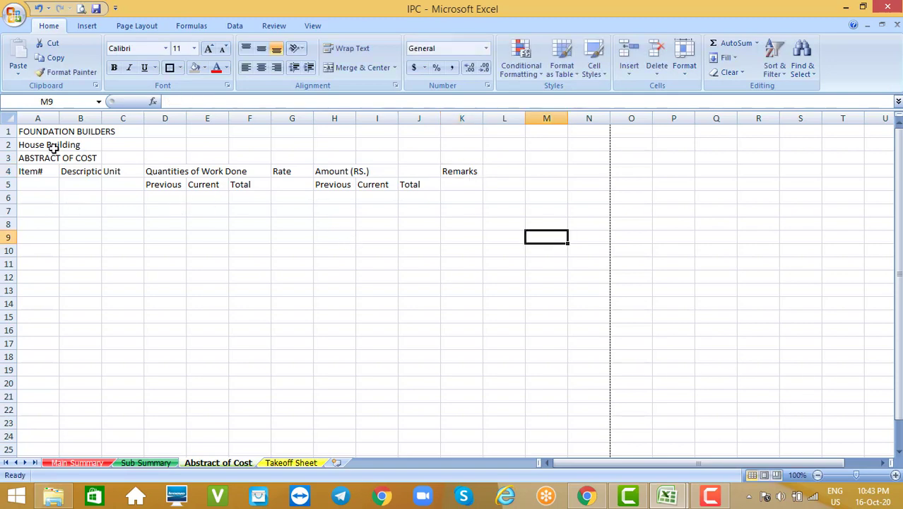
# Merge and center the FOUNDATION BUILDERS and House Building titles, each across columns A to K of its own row
pyautogui.moveTo(38, 132); pyautogui.dragTo(459, 132)
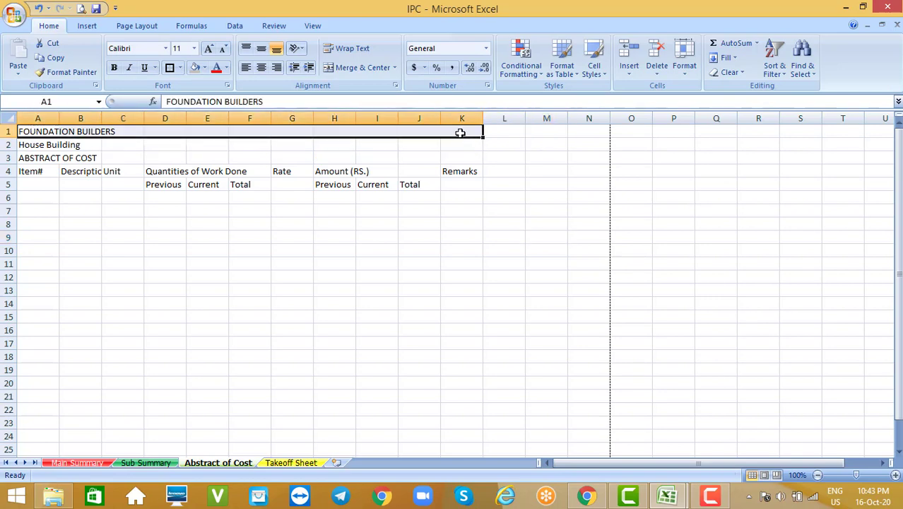
pyautogui.click(358, 69)
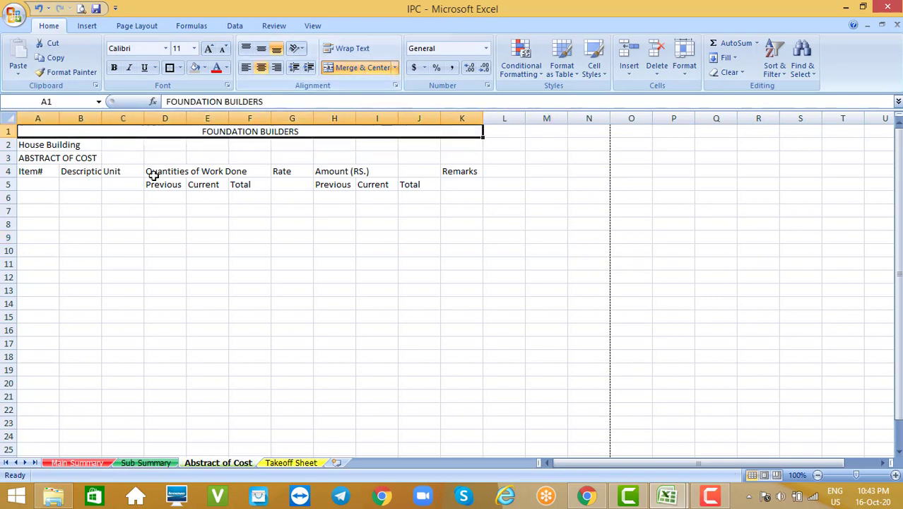
pyautogui.click(50, 145)
pyautogui.moveTo(51, 145); pyautogui.dragTo(468, 142)
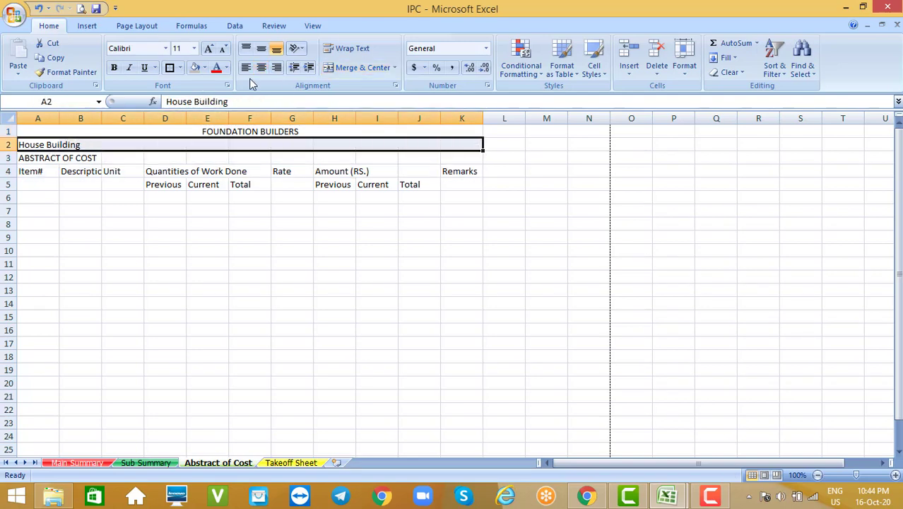
pyautogui.click(378, 65)
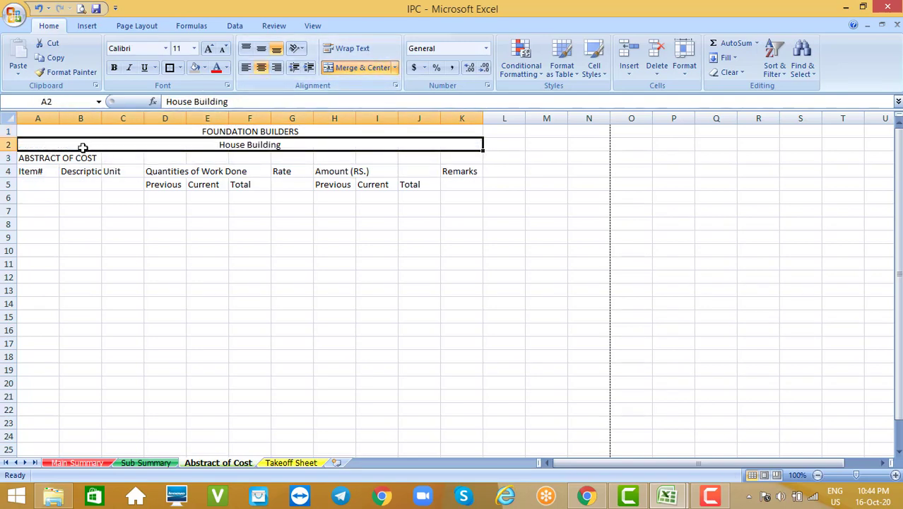
# Merge and center the ABSTRACT OF COST title across cells A3 to M3
pyautogui.moveTo(40, 156); pyautogui.dragTo(544, 160)
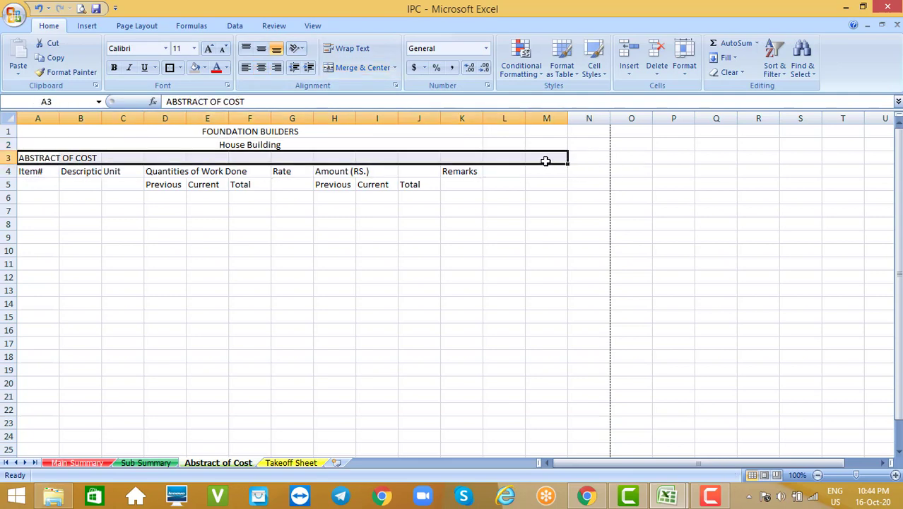
pyautogui.click(371, 73)
pyautogui.click(321, 289)
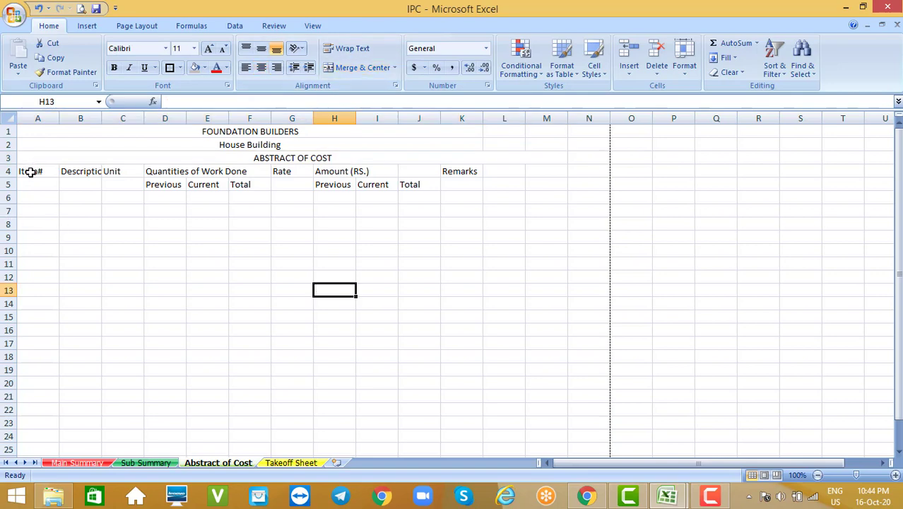
# Merge and center the Item#, Description and Unit headings, each over rows 4 and 5 of its own column
pyautogui.moveTo(30, 172); pyautogui.dragTo(32, 183)
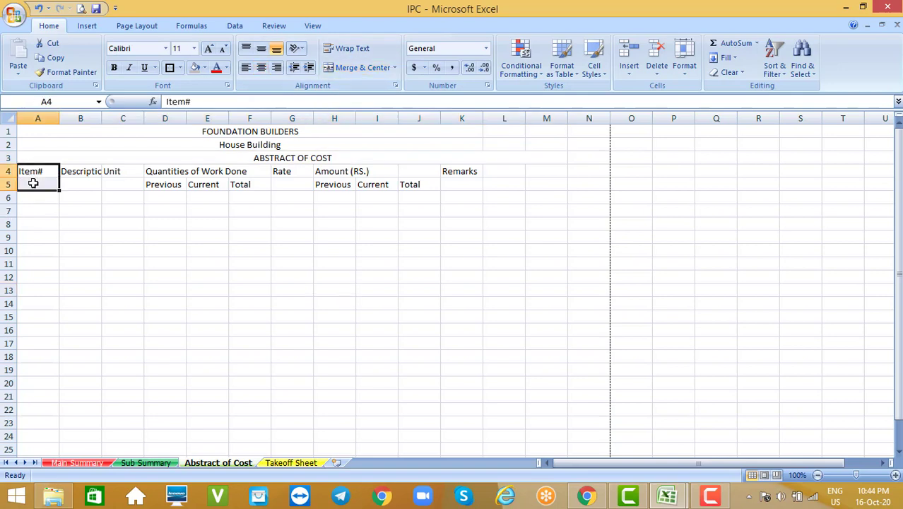
pyautogui.click(341, 69)
pyautogui.moveTo(92, 171); pyautogui.dragTo(93, 183)
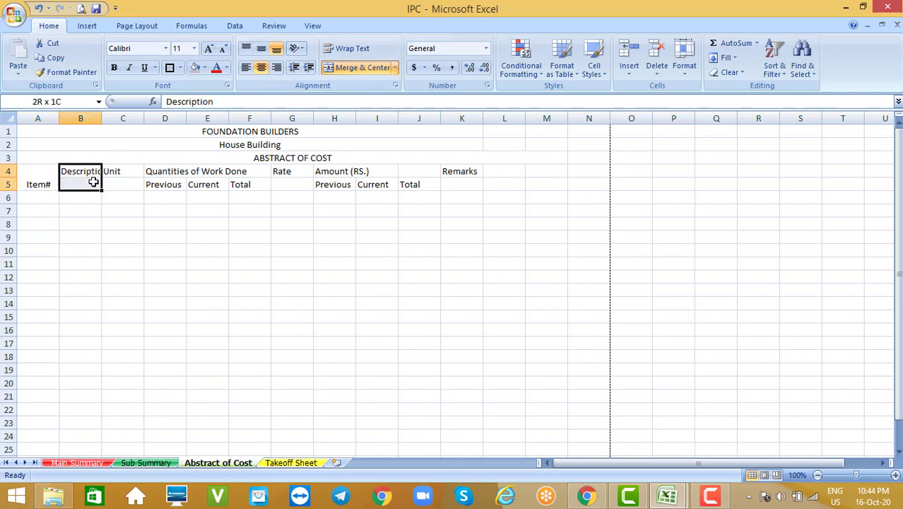
pyautogui.click(356, 68)
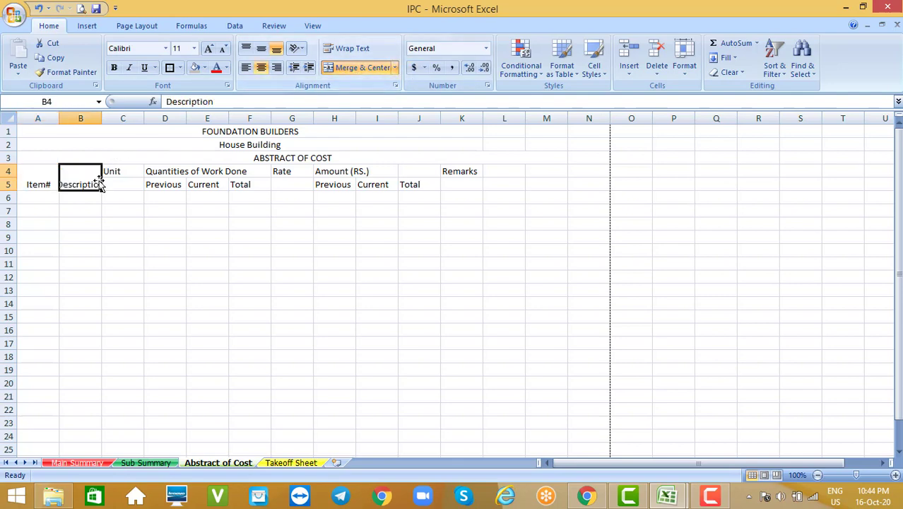
pyautogui.moveTo(121, 175); pyautogui.dragTo(122, 183)
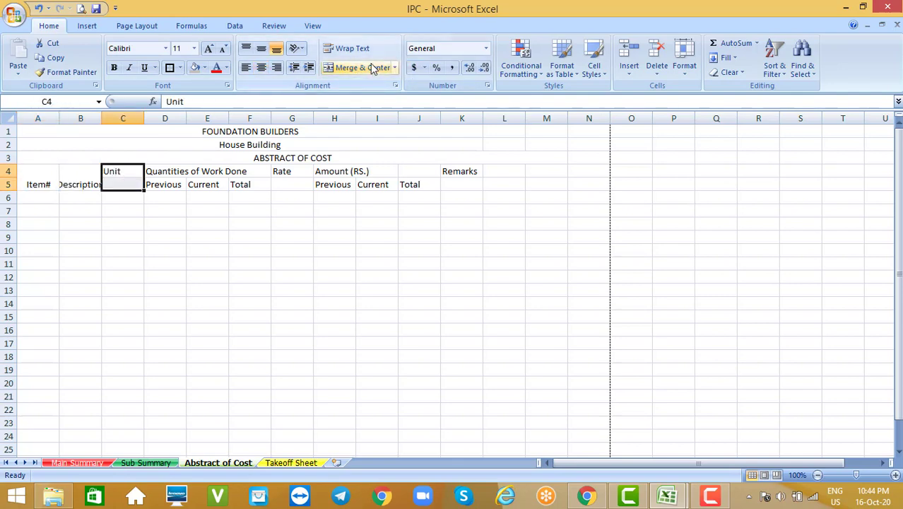
pyautogui.click(370, 66)
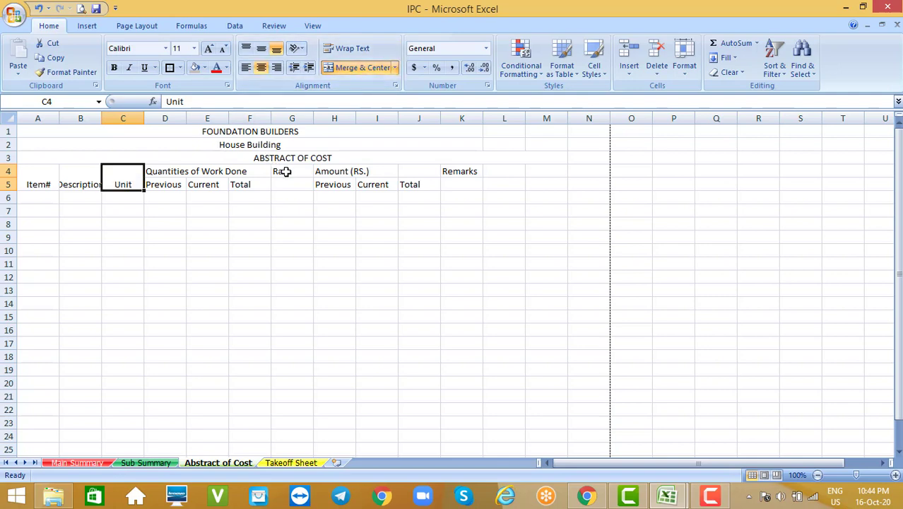
# Merge and center the Rate heading over G4:G5 and the Remarks heading over K4:K5
pyautogui.moveTo(283, 172); pyautogui.dragTo(291, 182)
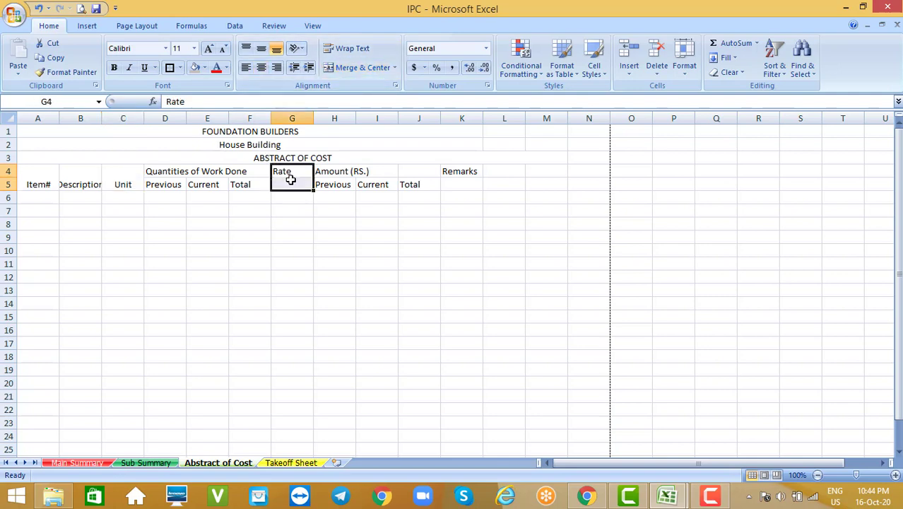
pyautogui.click(361, 67)
pyautogui.click(460, 172)
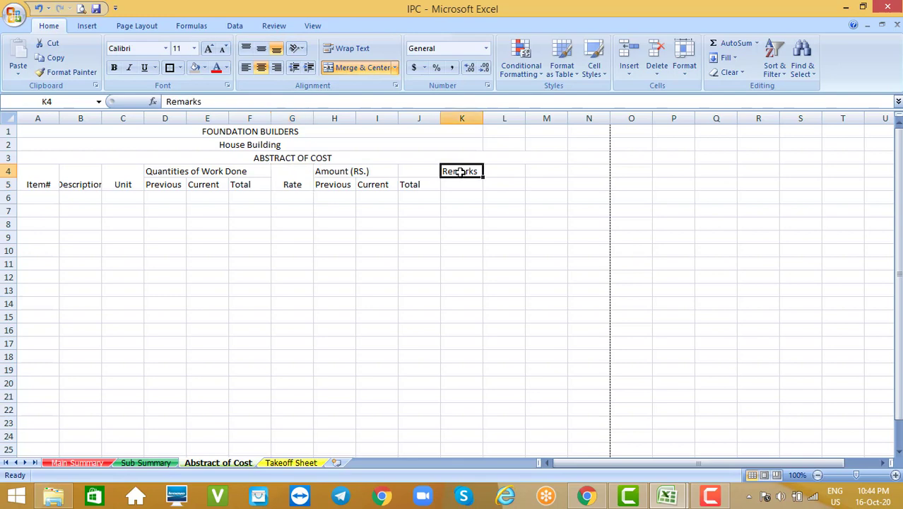
pyautogui.moveTo(460, 172); pyautogui.dragTo(460, 181)
pyautogui.click(359, 68)
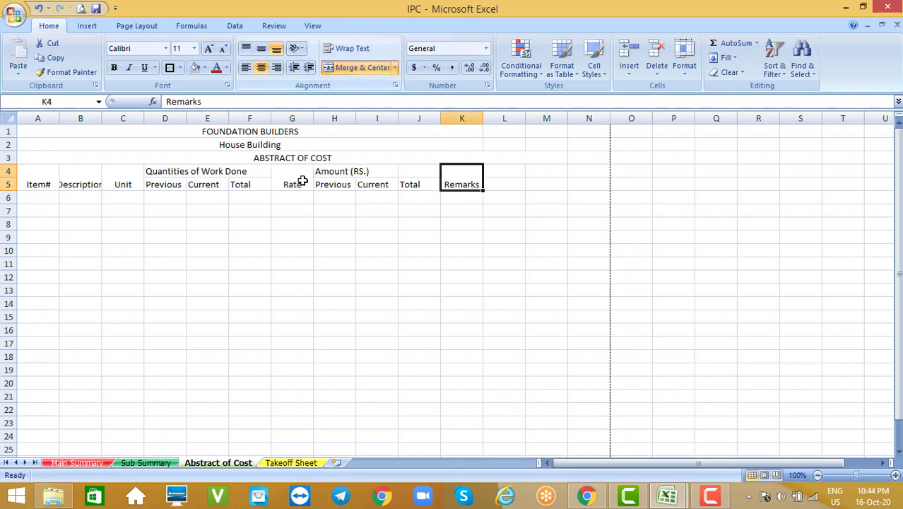
pyautogui.click(297, 246)
# Center the contents of heading rows 4 and 5 both vertically and horizontally
pyautogui.click(6, 171)
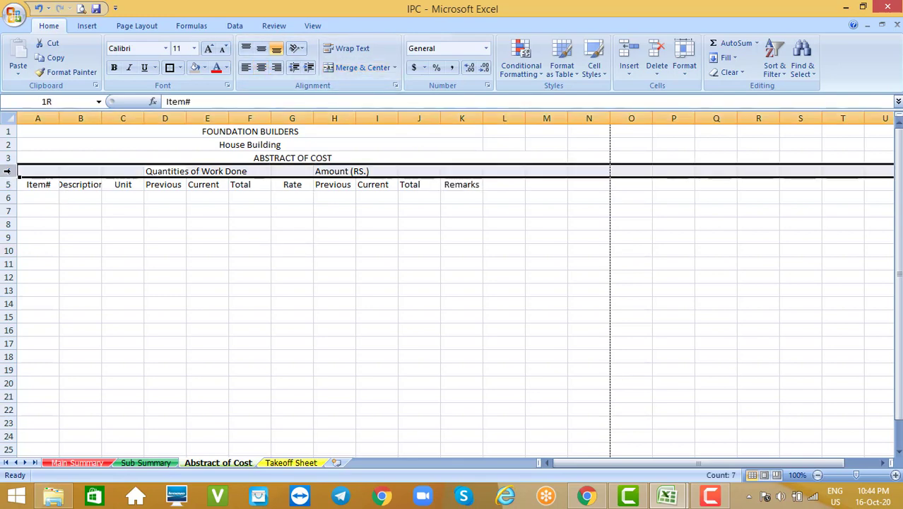
pyautogui.moveTo(6, 171); pyautogui.dragTo(8, 181)
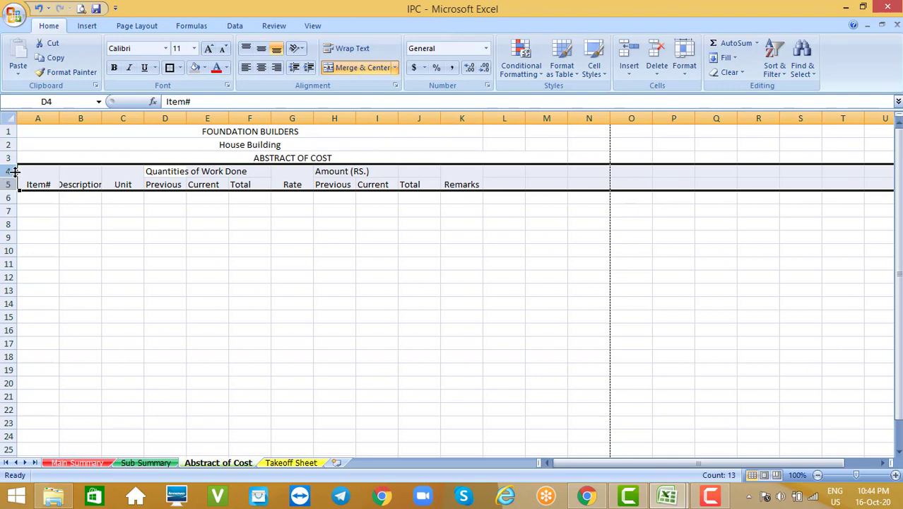
pyautogui.click(261, 48)
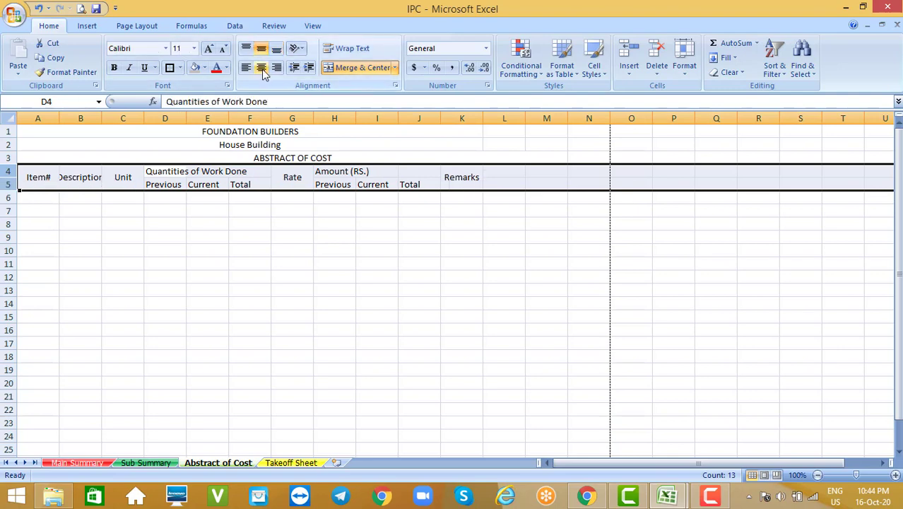
pyautogui.click(261, 68)
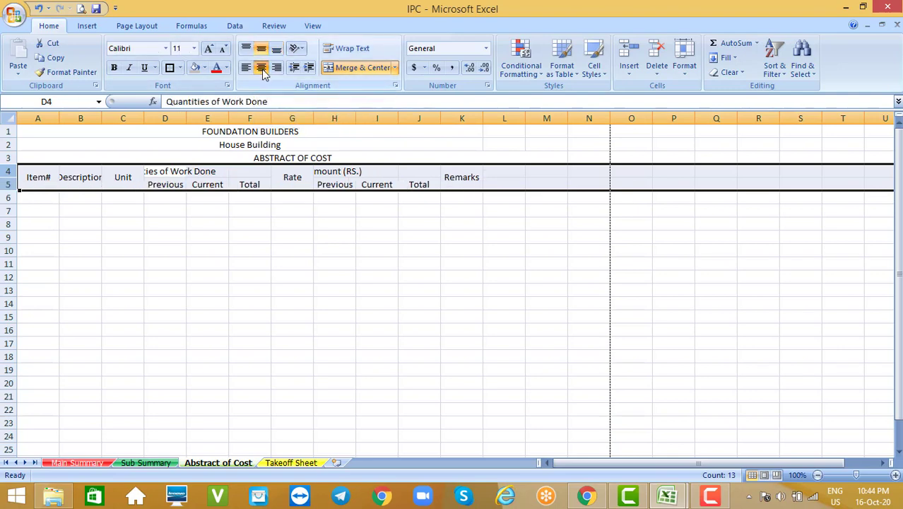
pyautogui.click(178, 203)
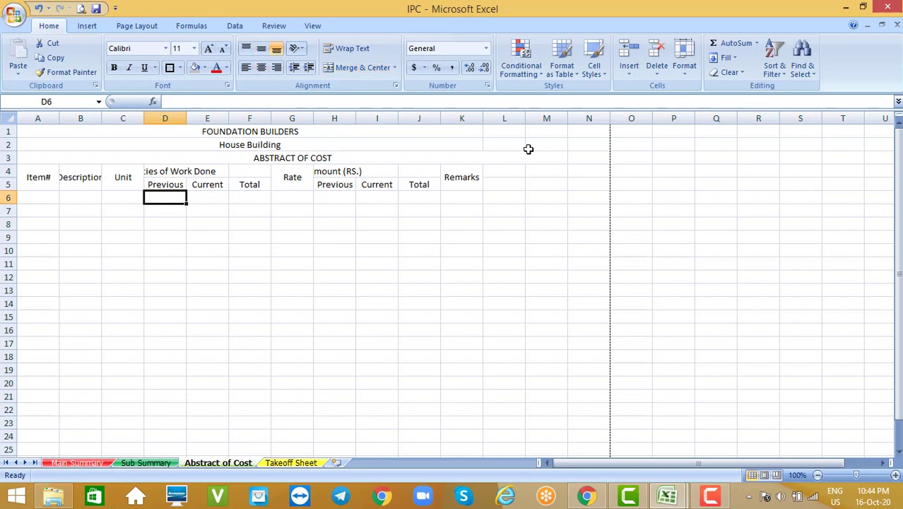
# Unmerge the ABSTRACT OF COST title in row 3, and merge and center it across cells A3 to K3 only
pyautogui.click(528, 146)
pyautogui.click(518, 158)
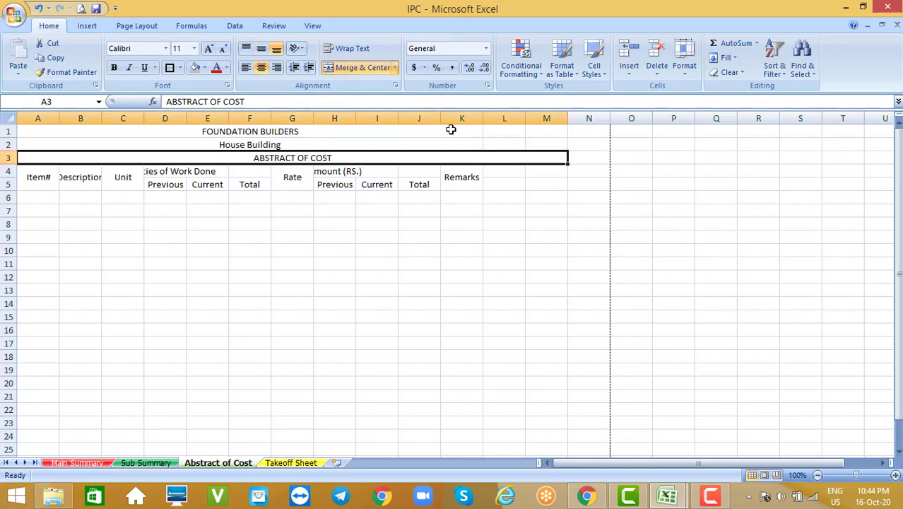
pyautogui.click(339, 68)
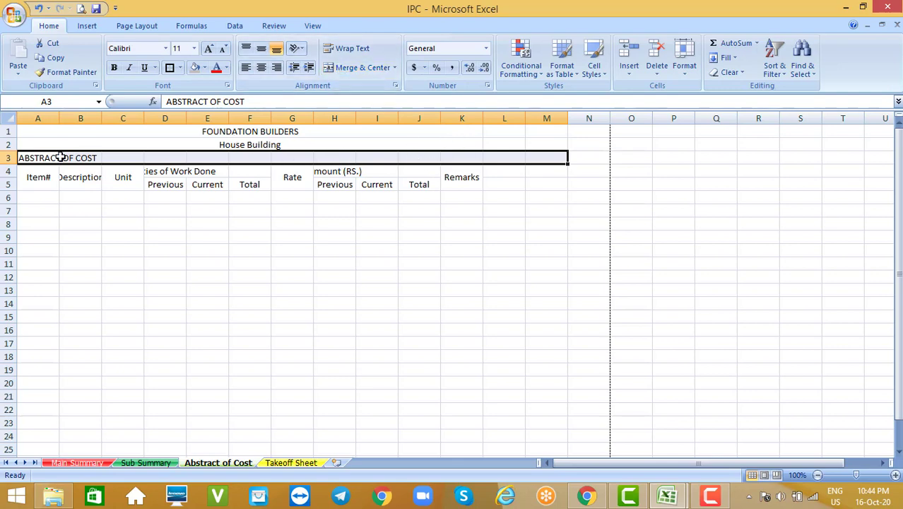
pyautogui.moveTo(44, 157); pyautogui.dragTo(455, 155)
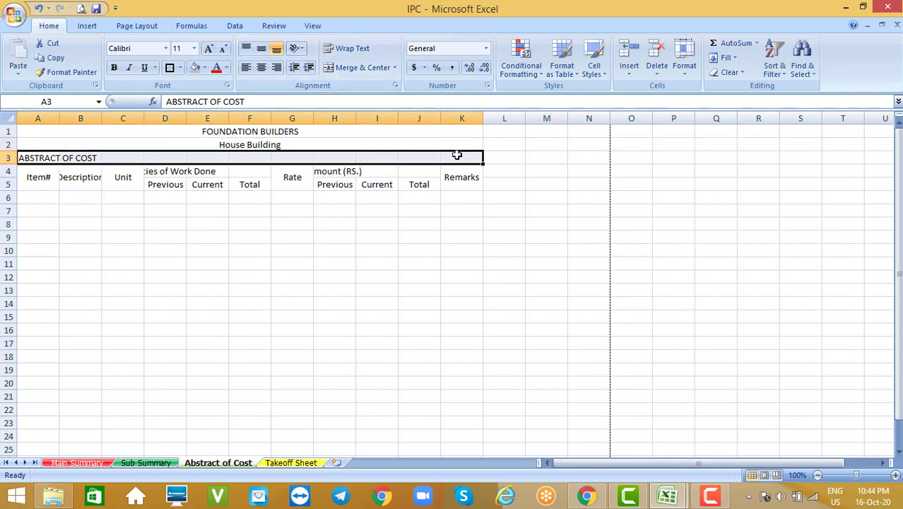
pyautogui.click(333, 66)
pyautogui.click(463, 233)
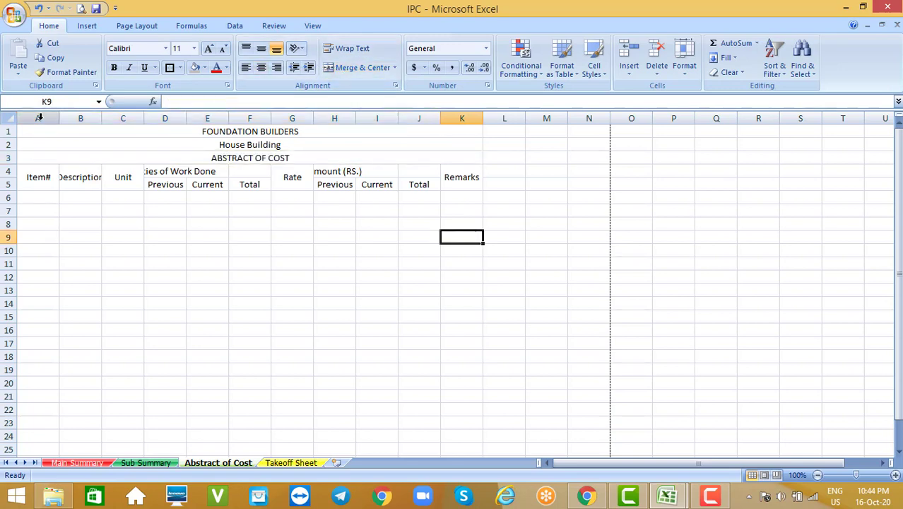
# Autofit the widths of columns A to K to their contents
pyautogui.moveTo(38, 118); pyautogui.dragTo(460, 143)
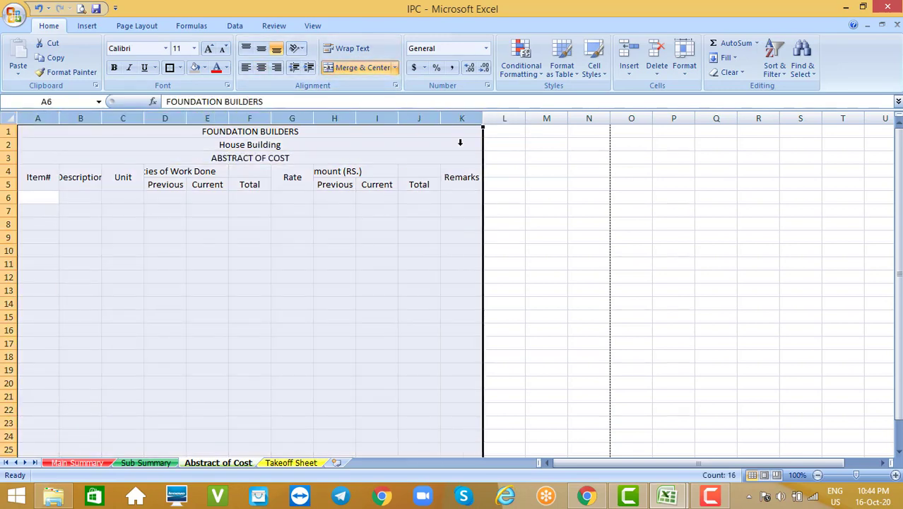
pyautogui.doubleClick(483, 114)
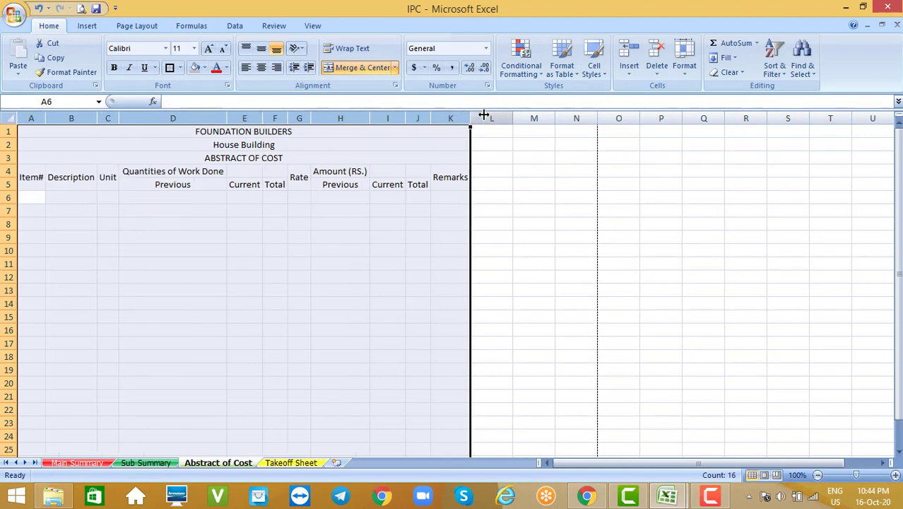
pyautogui.click(216, 261)
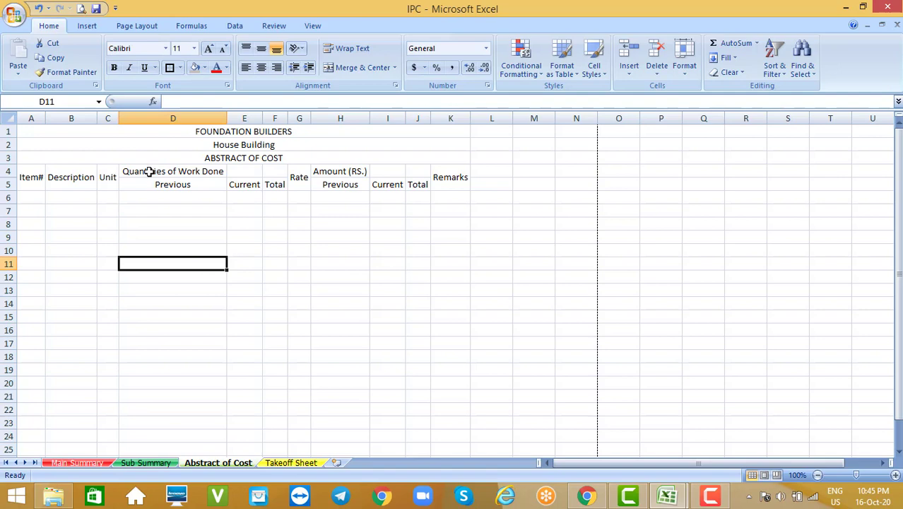
# Merge and center the Quantities of Work Done heading over D4:F4 and the Amount (RS.) heading over H4:J4
pyautogui.moveTo(150, 171); pyautogui.dragTo(263, 171)
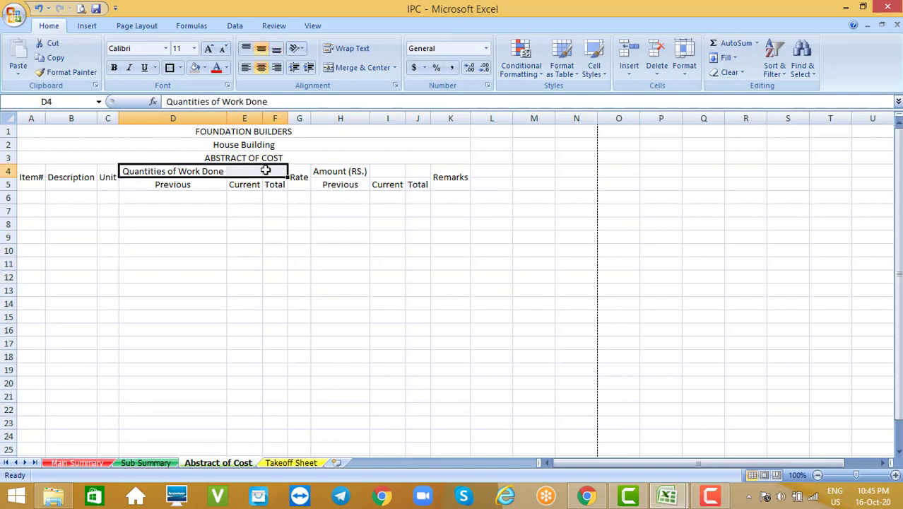
pyautogui.click(354, 69)
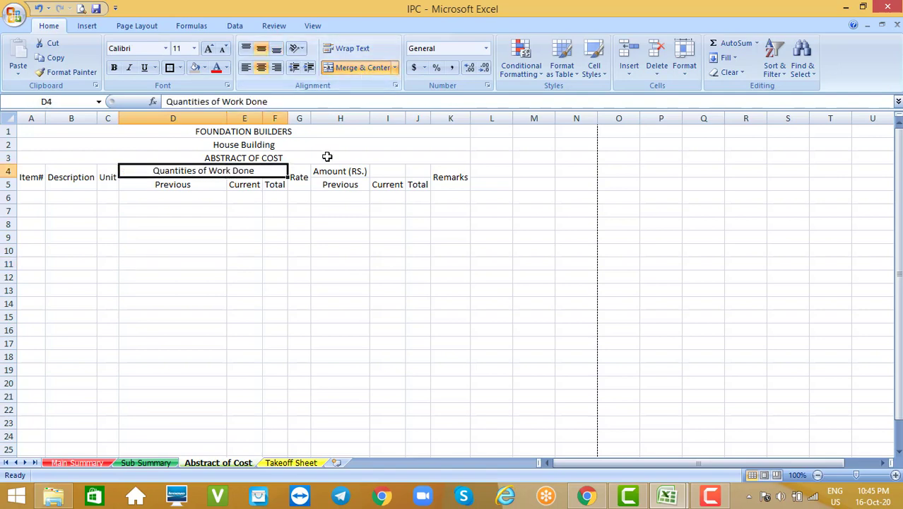
pyautogui.moveTo(324, 171); pyautogui.dragTo(423, 174)
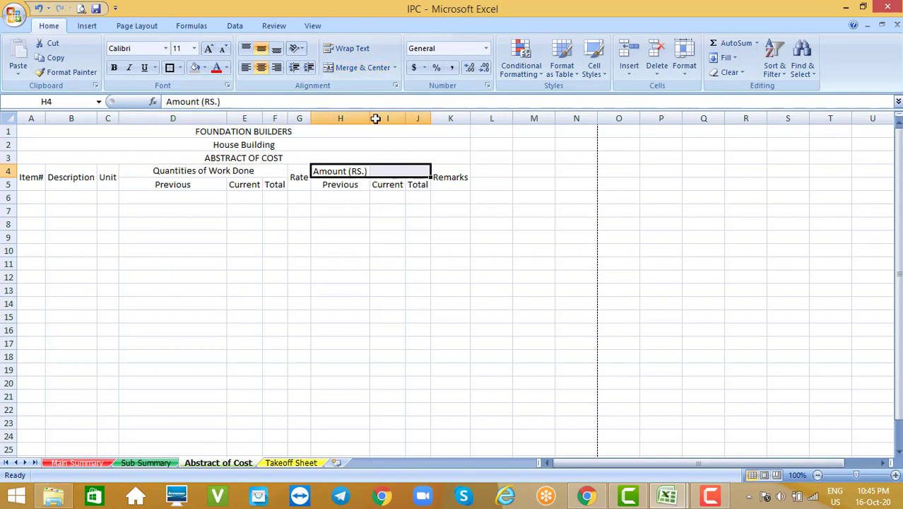
pyautogui.click(347, 66)
pyautogui.click(341, 250)
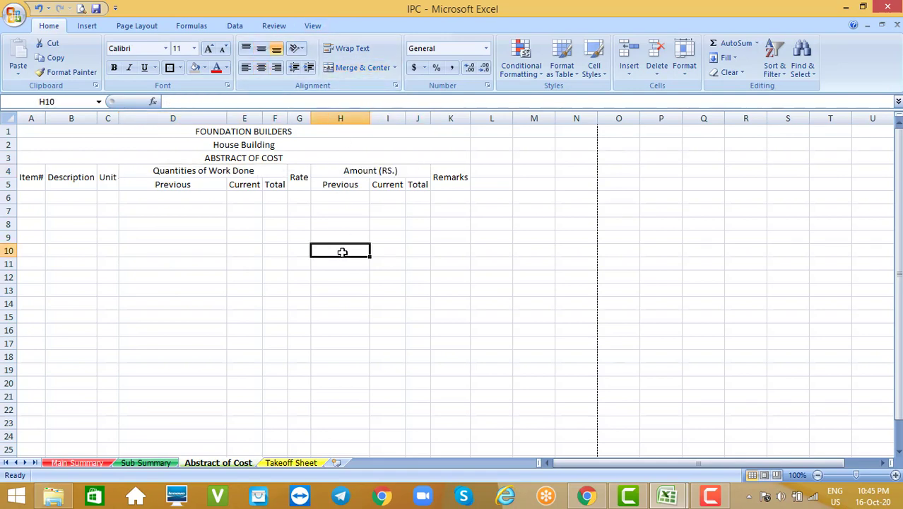
# Autofit the widths of columns C to K to their contents
pyautogui.moveTo(110, 110); pyautogui.dragTo(436, 142)
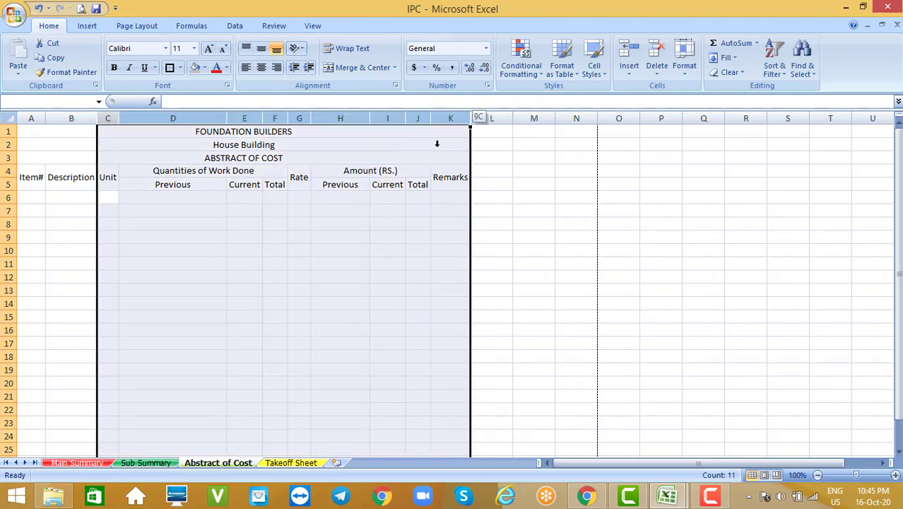
pyautogui.doubleClick(472, 117)
pyautogui.click(362, 249)
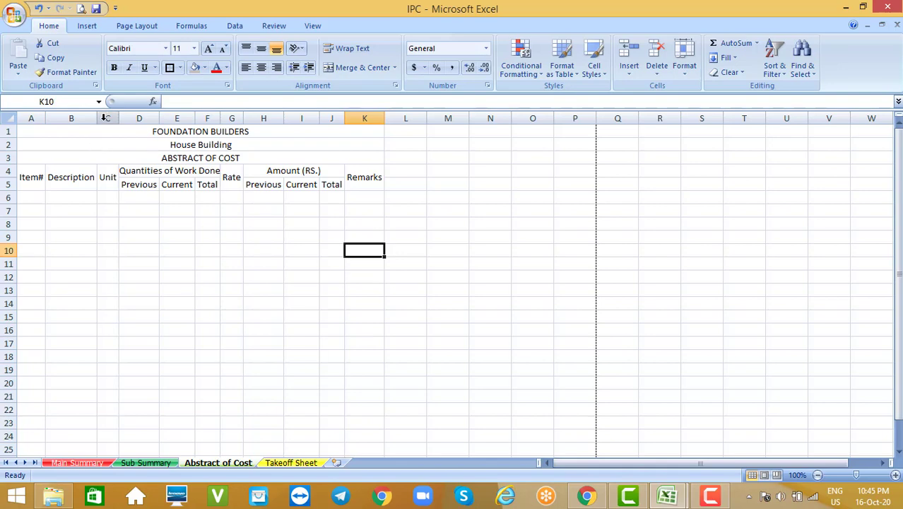
# Widen Description column B and Remarks column K, and widen quantity columns D to F and amount columns H to J evenly within each group
pyautogui.moveTo(97, 117); pyautogui.dragTo(306, 115)
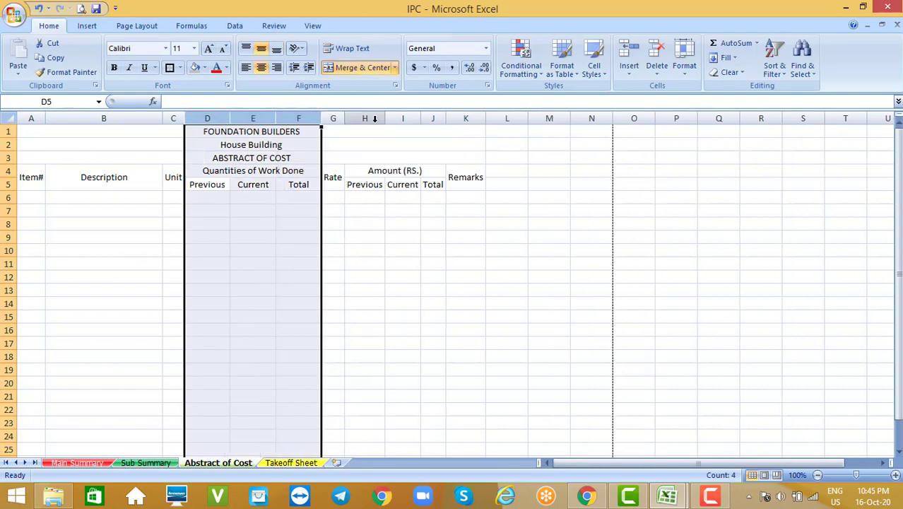
pyautogui.moveTo(369, 119); pyautogui.dragTo(476, 115)
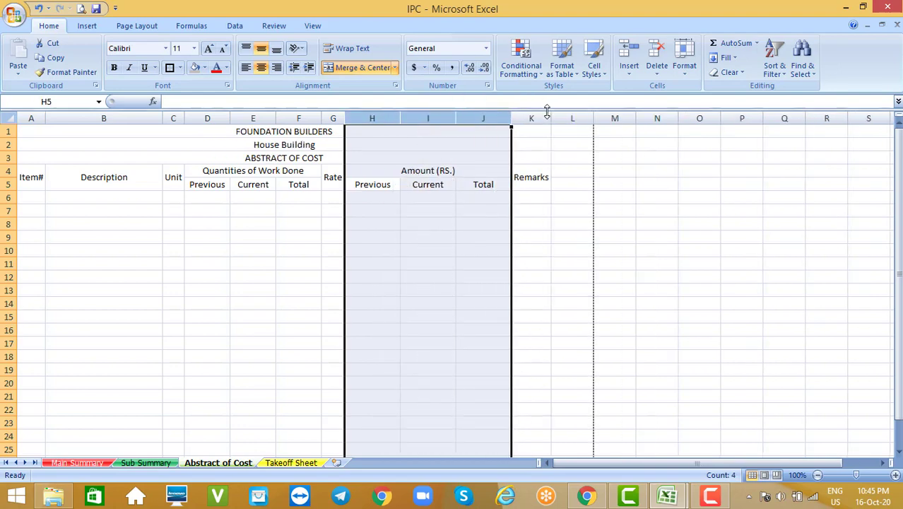
pyautogui.moveTo(553, 117); pyautogui.dragTo(597, 117)
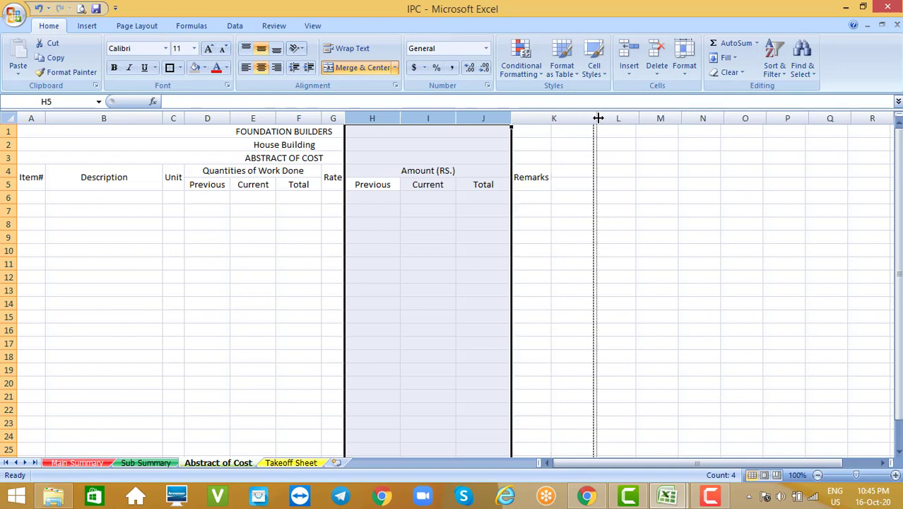
pyautogui.click(556, 236)
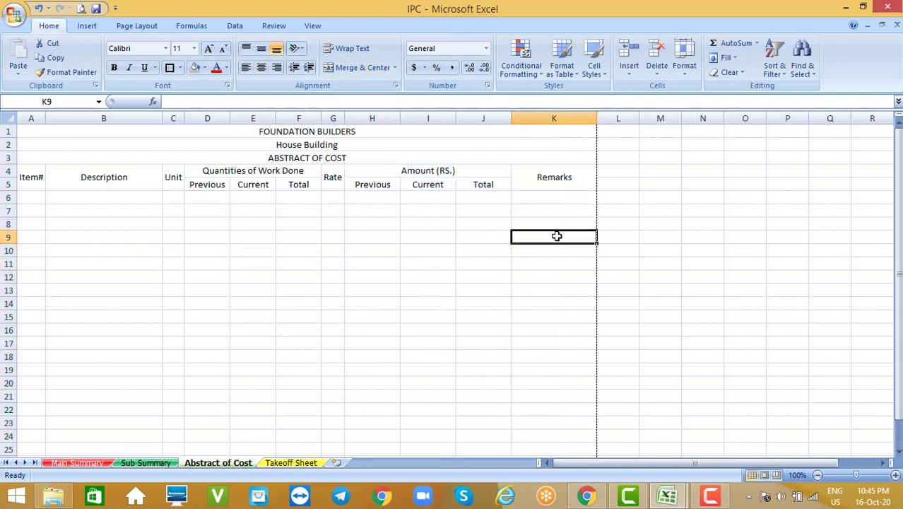
pyautogui.click(301, 222)
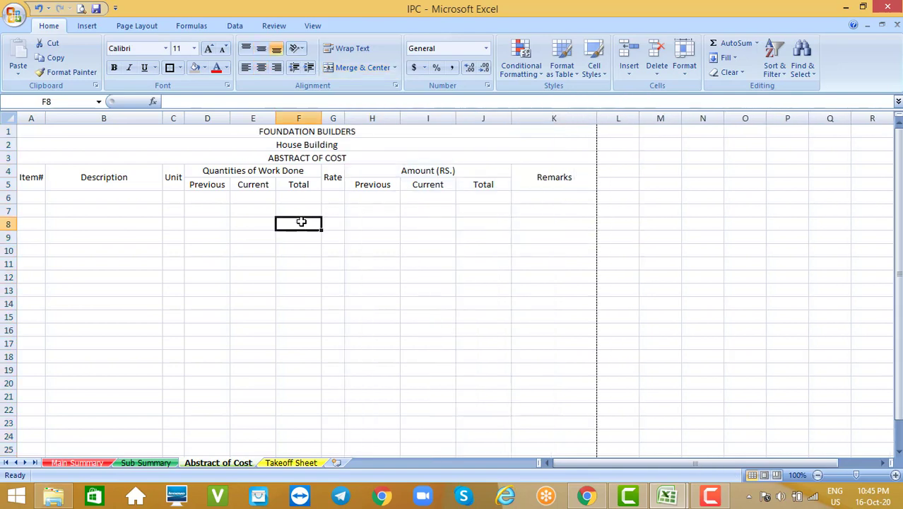
# Apply All Borders to the table range A4:K18
pyautogui.click(34, 180)
pyautogui.moveTo(34, 179); pyautogui.dragTo(526, 355)
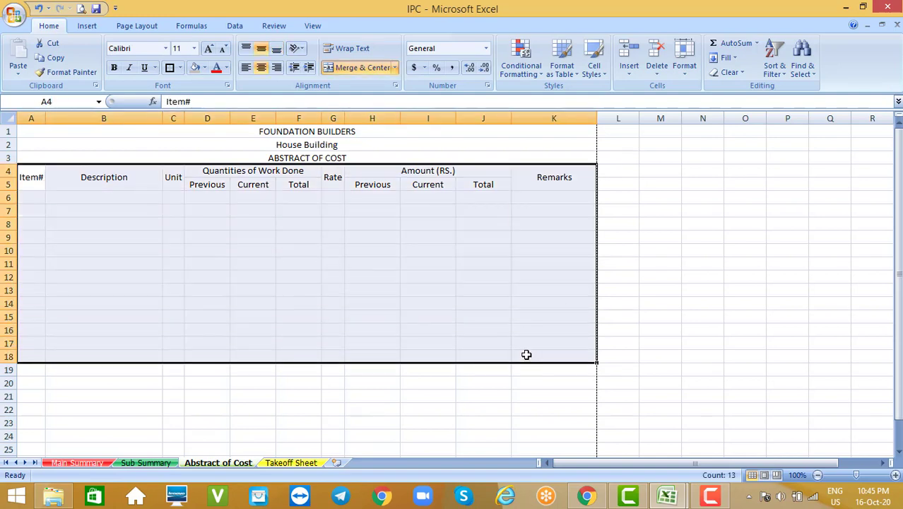
pyautogui.click(181, 69)
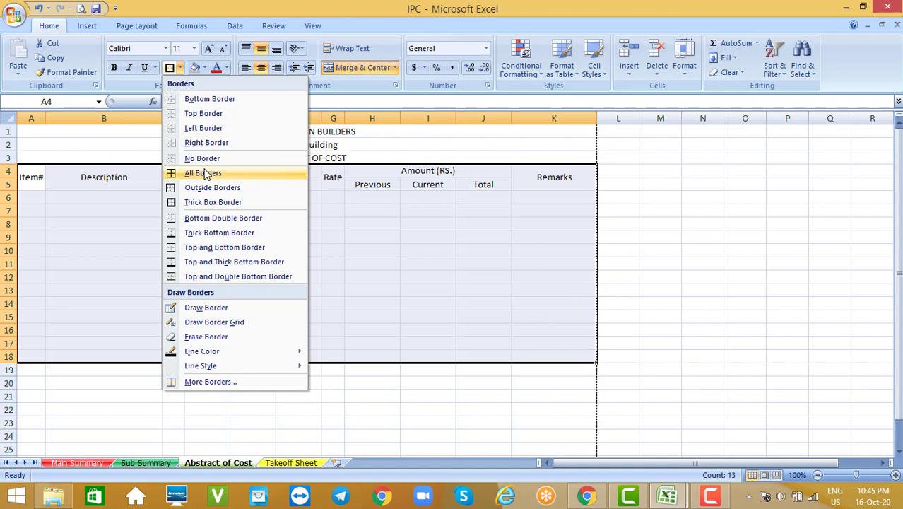
pyautogui.click(204, 173)
pyautogui.click(96, 212)
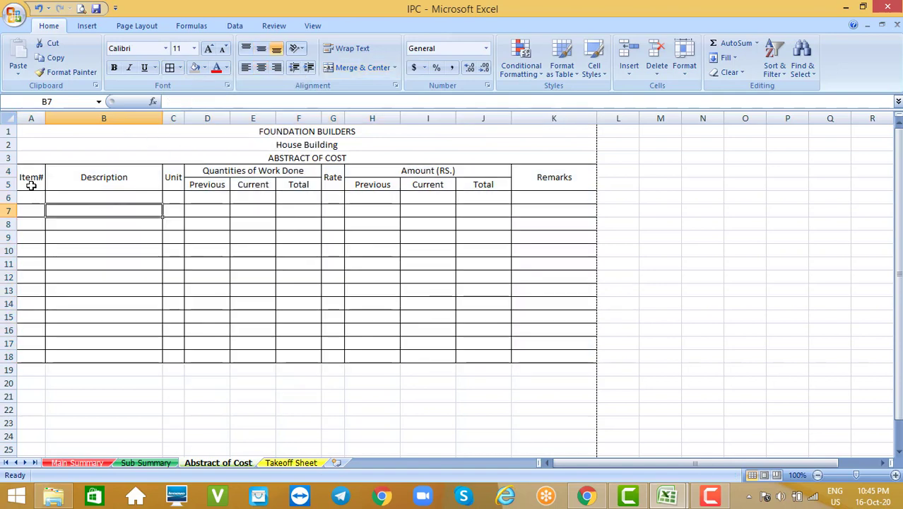
# Put a Thick Box Border around the heading rows, A4:K5
pyautogui.moveTo(33, 177); pyautogui.dragTo(583, 179)
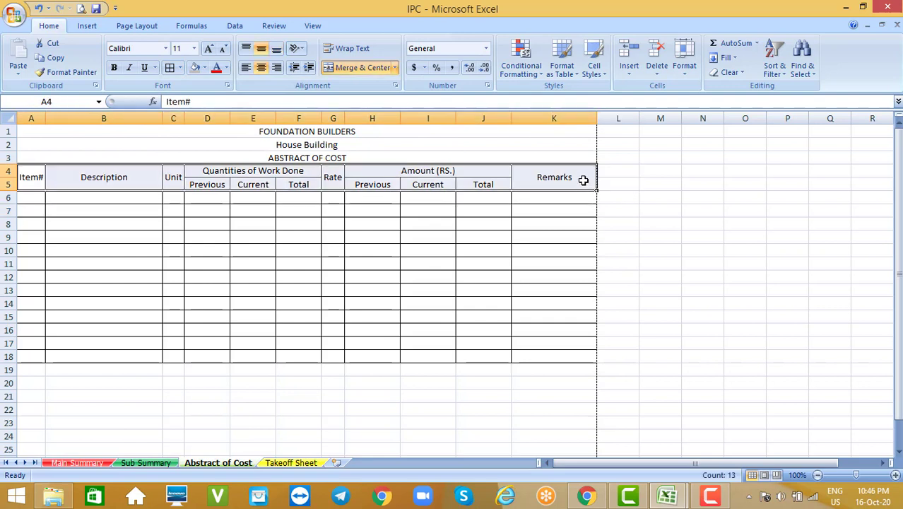
pyautogui.click(180, 67)
pyautogui.click(204, 203)
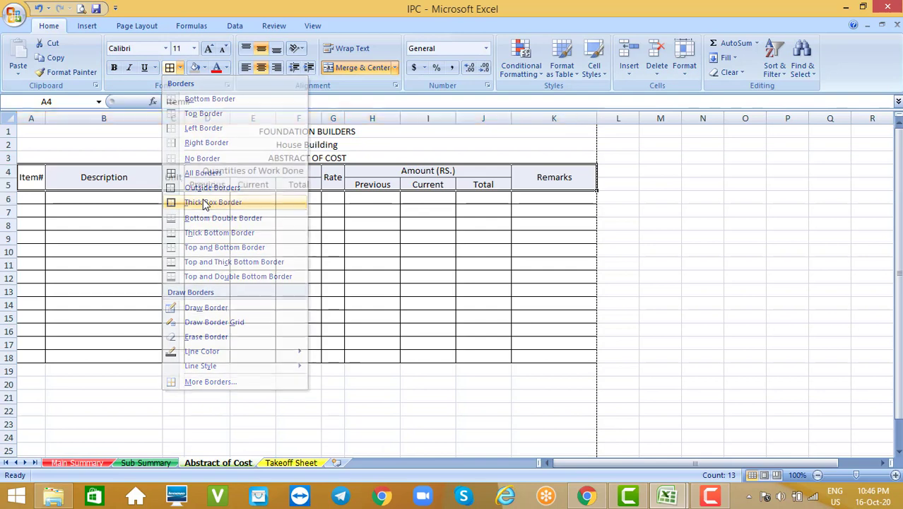
pyautogui.click(177, 241)
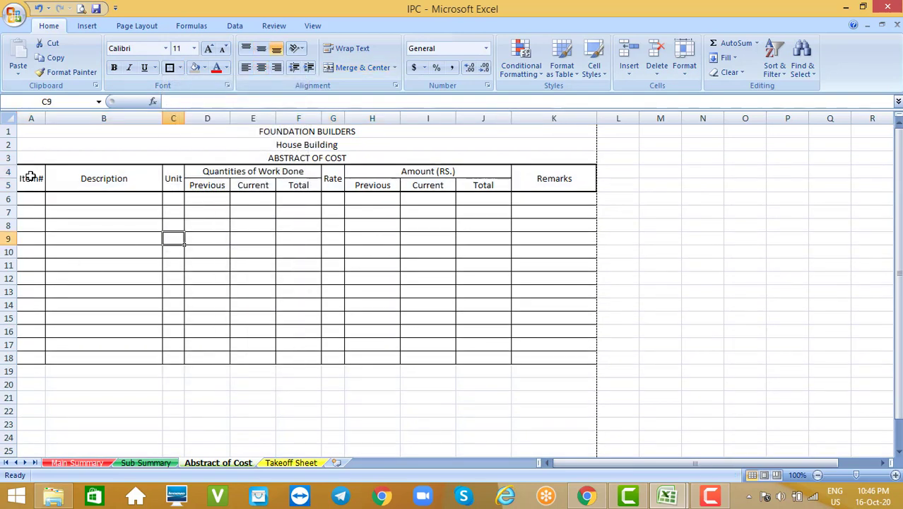
# Put a Thick Box Border around the whole table A4:K18 and another around its last row, A18:K18
pyautogui.moveTo(31, 178); pyautogui.dragTo(542, 359)
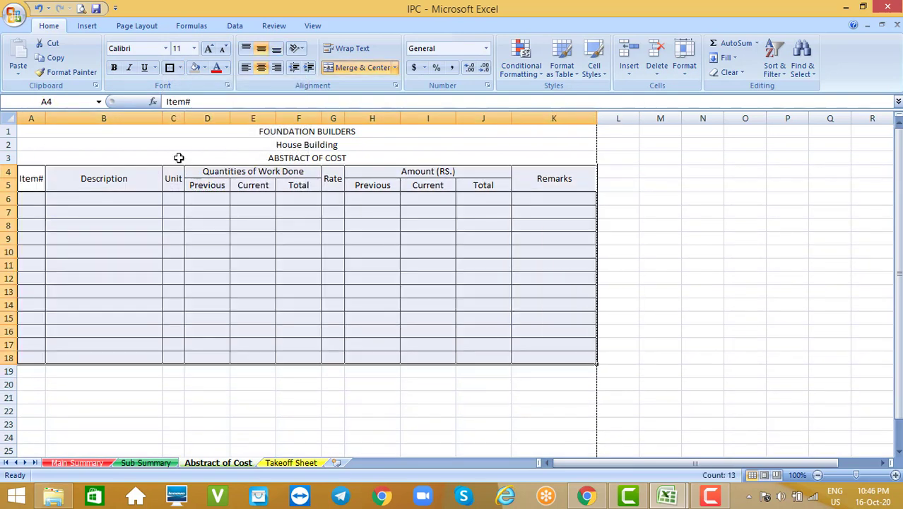
pyautogui.click(169, 67)
pyautogui.click(208, 303)
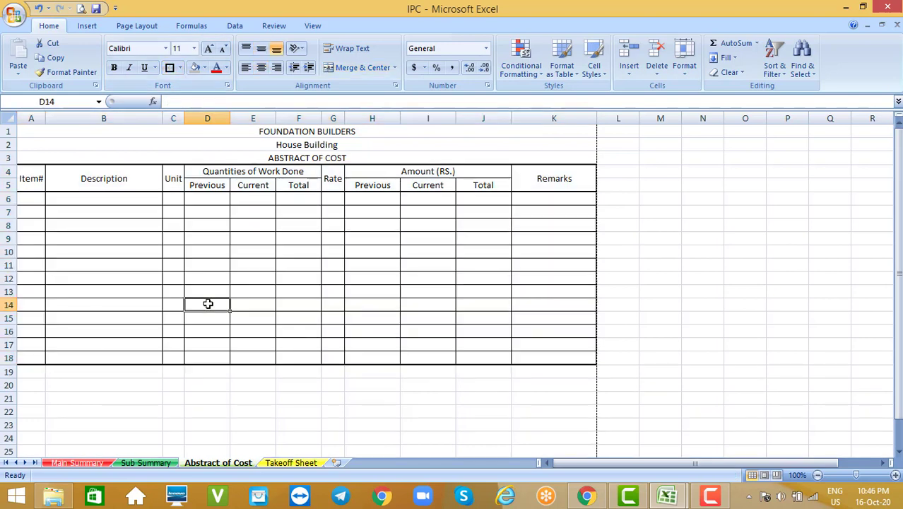
pyautogui.click(26, 355)
pyautogui.moveTo(38, 355); pyautogui.dragTo(576, 355)
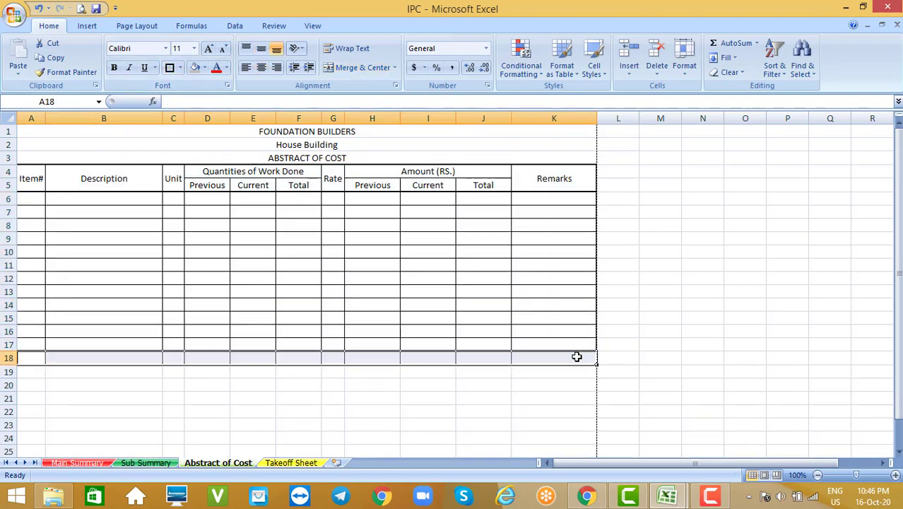
pyautogui.click(169, 67)
pyautogui.click(252, 319)
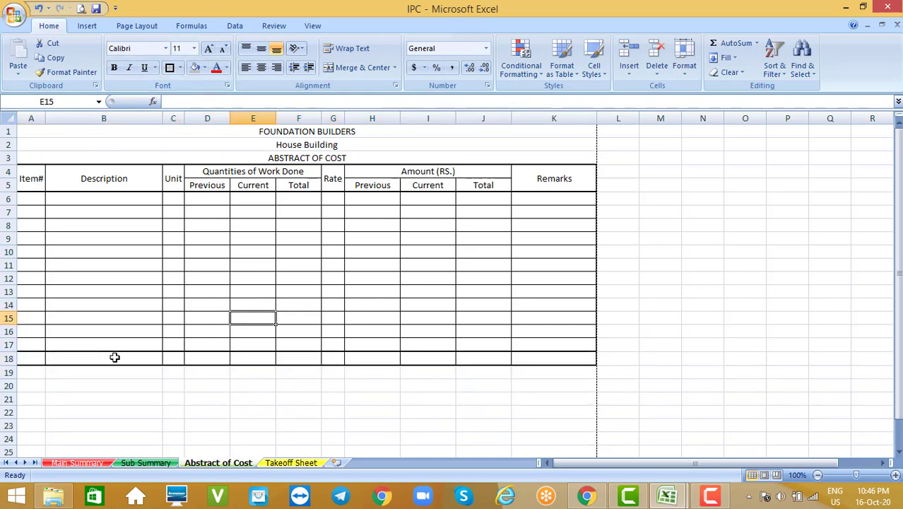
# Merge and center cells B18:G18 and enter the label Total Amount (Rs.) in them
pyautogui.moveTo(116, 357); pyautogui.dragTo(322, 358)
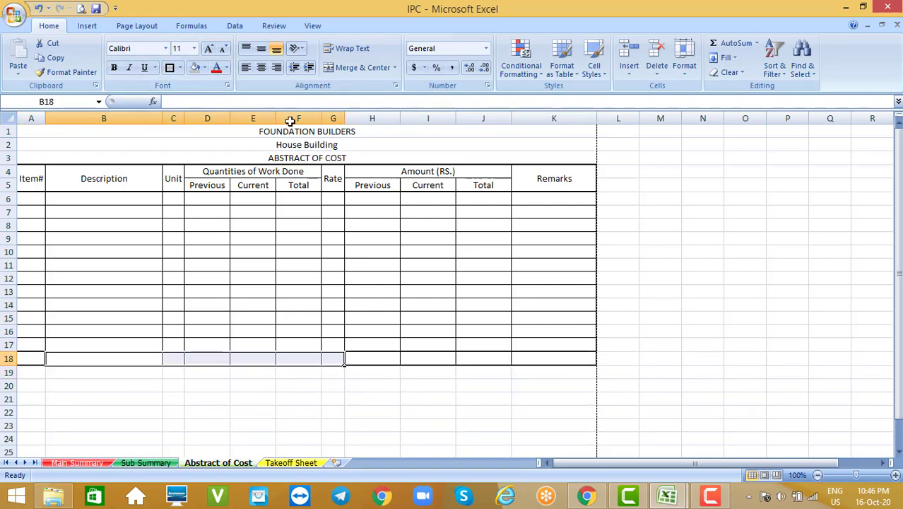
pyautogui.click(359, 67)
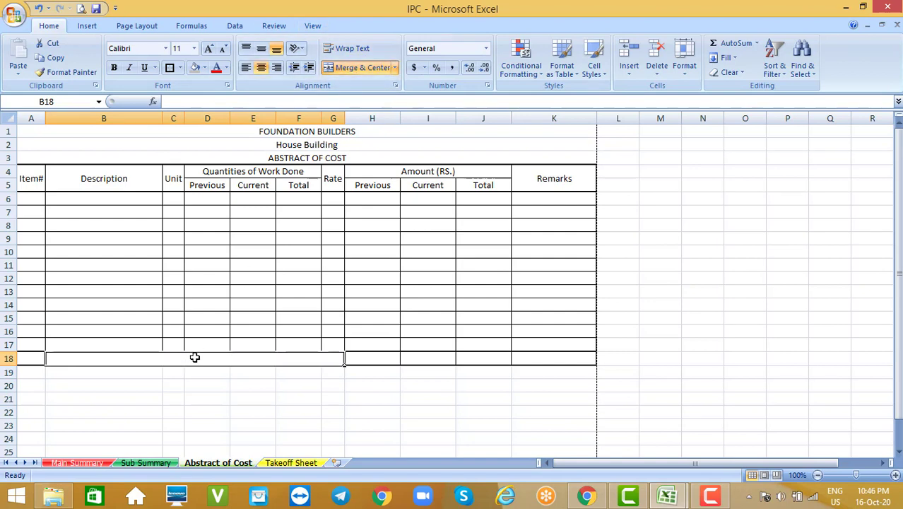
pyautogui.write('Total')
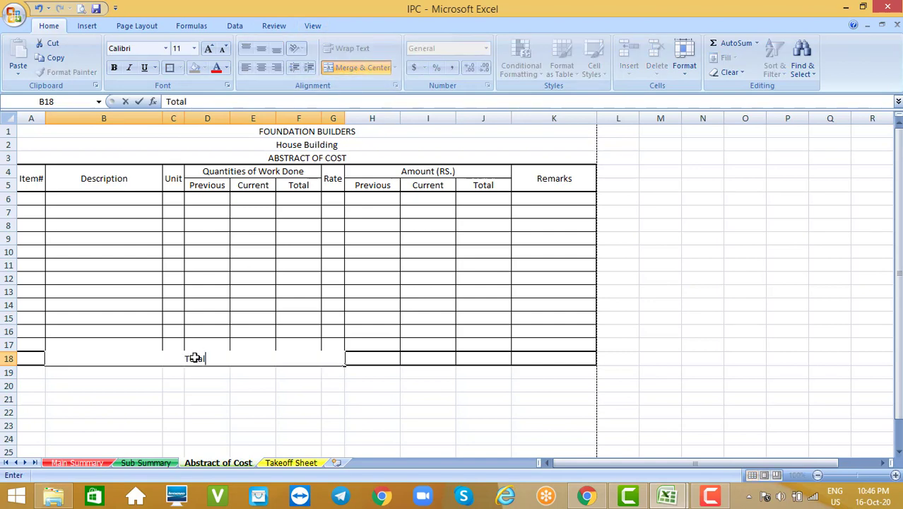
pyautogui.write(' Amoun')
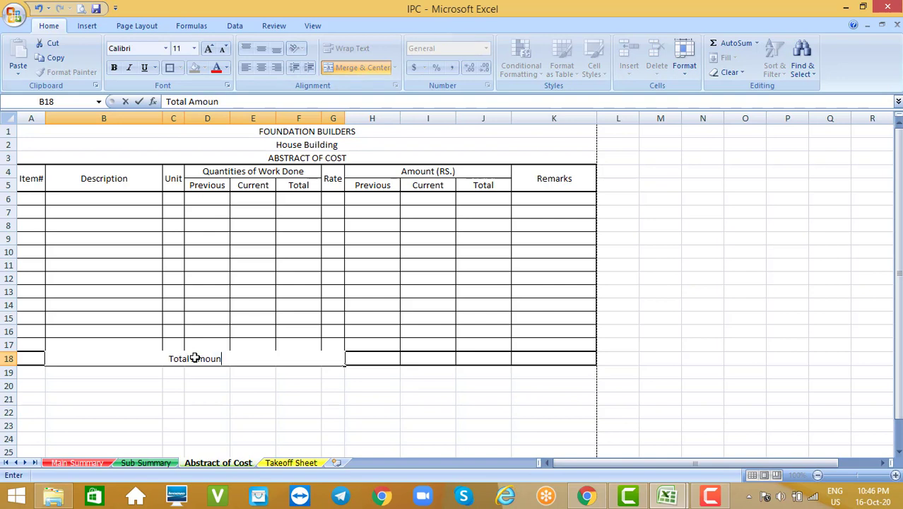
pyautogui.write('t (R')
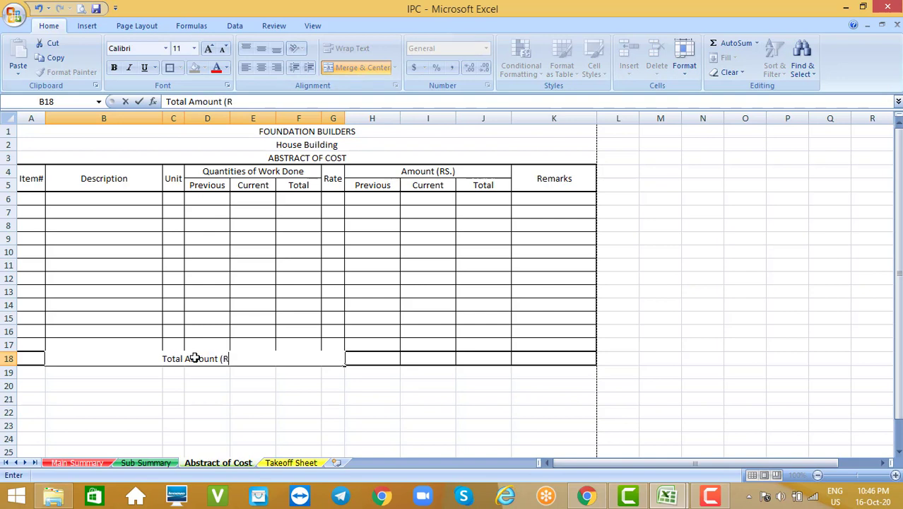
pyautogui.write('s.)')
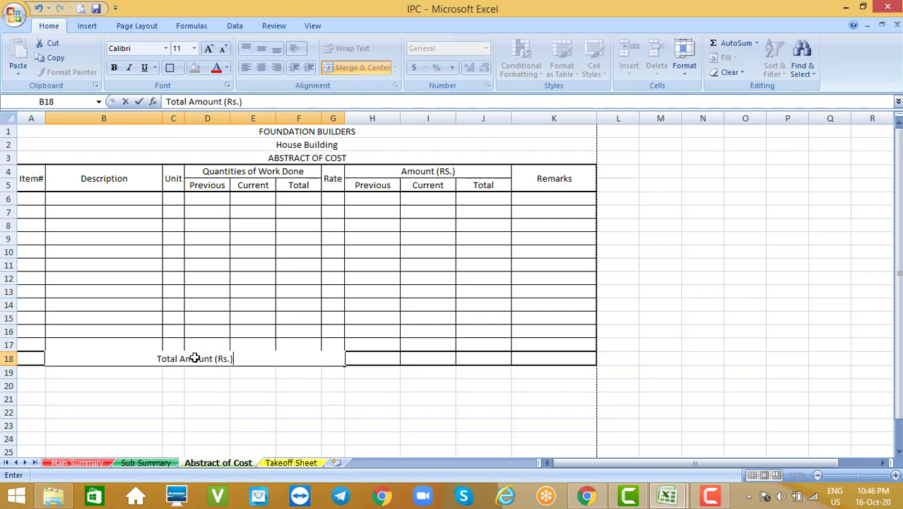
pyautogui.click(413, 316)
# Make the Total Amount (Rs.) label in row 18 bold
pyautogui.click(221, 359)
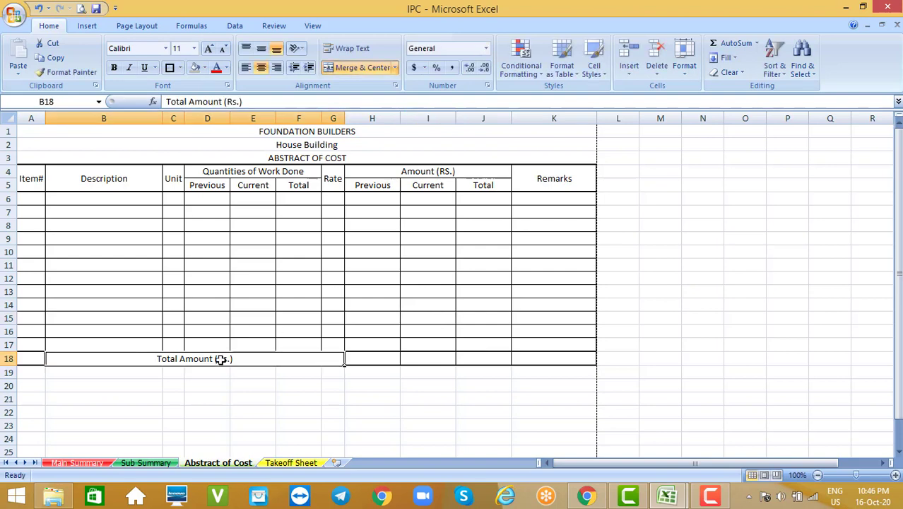
pyautogui.click(114, 69)
pyautogui.click(173, 264)
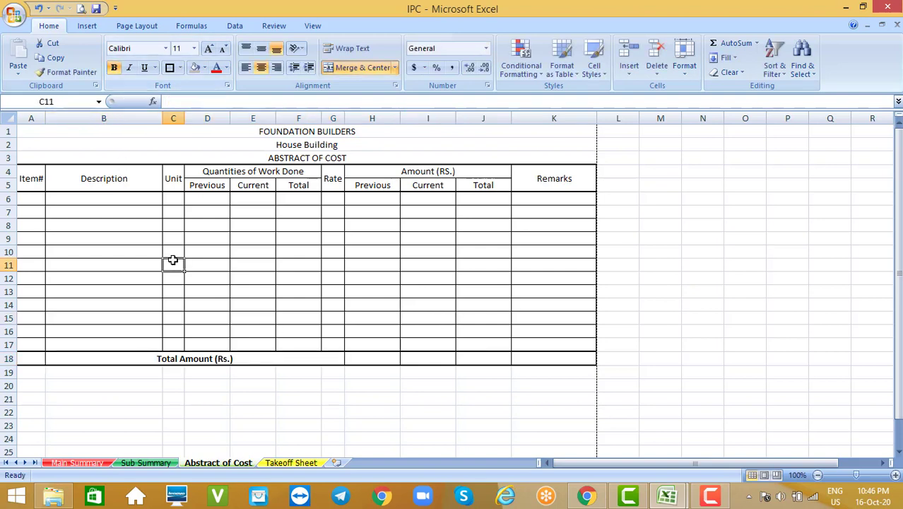
# Make the column headings in A4:K5 bold and fill their cells with gray
pyautogui.click(30, 178)
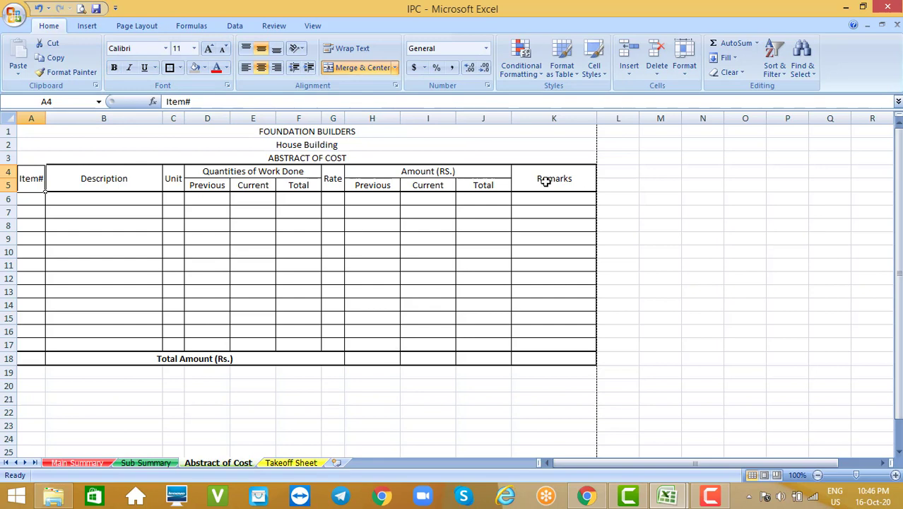
pyautogui.click(363, 240)
pyautogui.moveTo(24, 184); pyautogui.dragTo(582, 178)
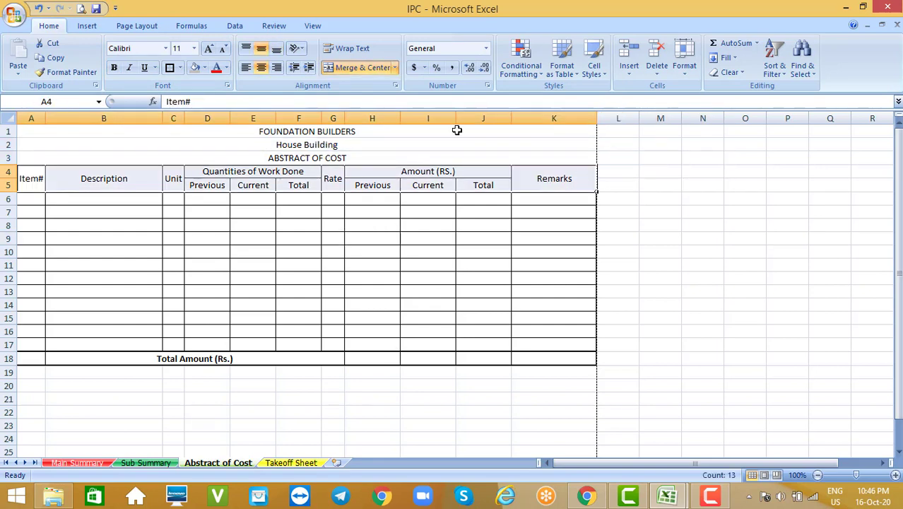
pyautogui.click(114, 67)
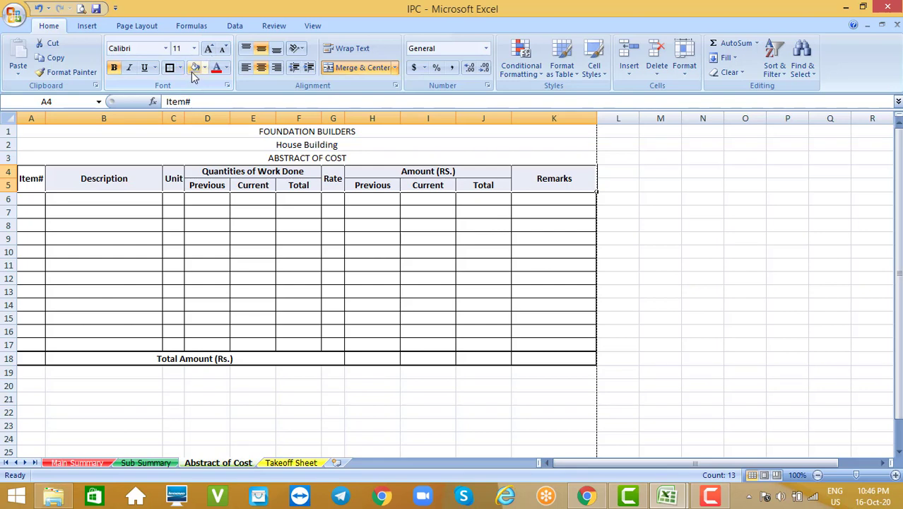
pyautogui.click(191, 72)
pyautogui.click(268, 287)
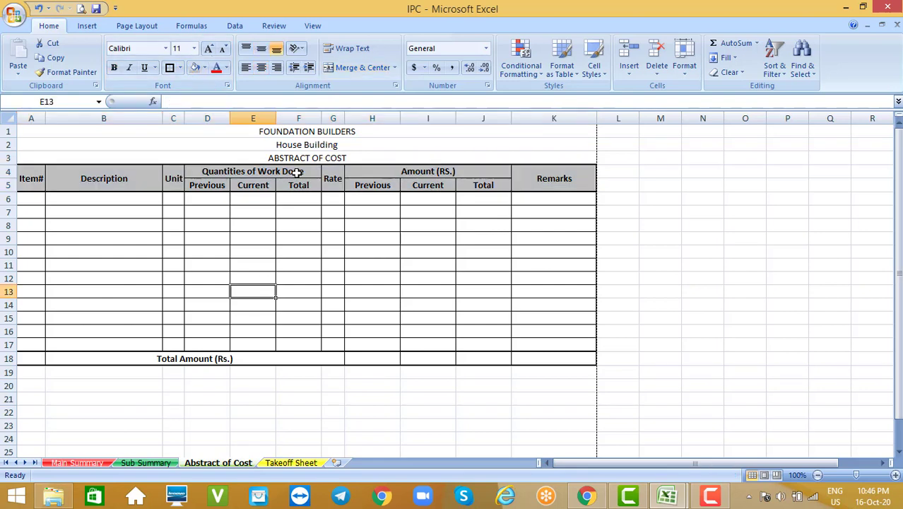
# Make the FOUNDATION BUILDERS title in row 1 bold and increase its font size to 16
pyautogui.click(330, 133)
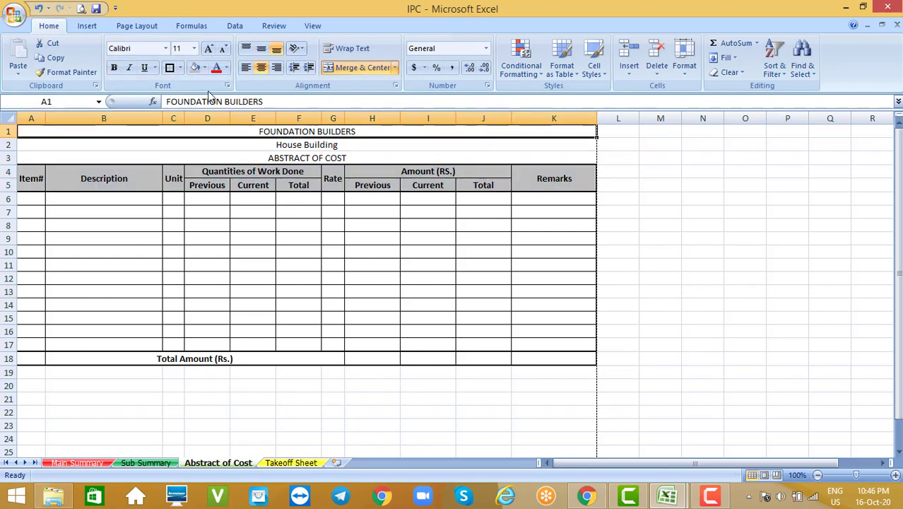
pyautogui.click(113, 68)
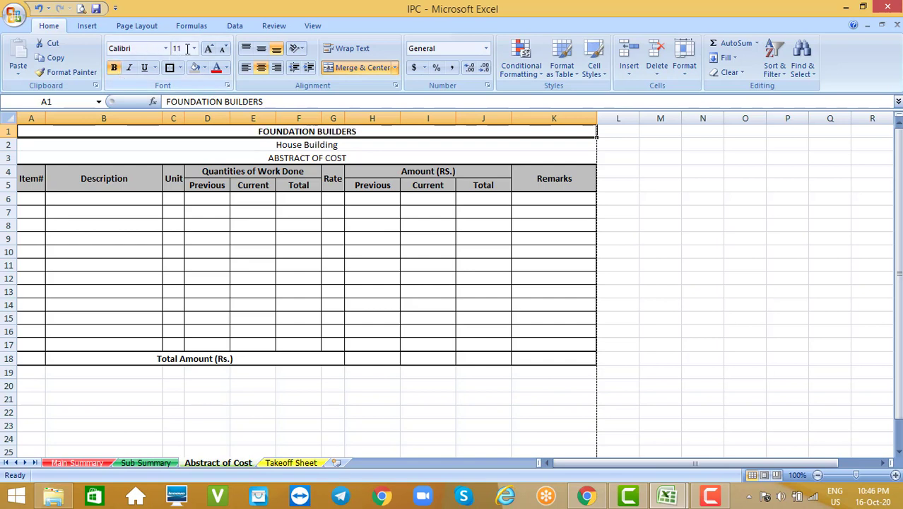
pyautogui.click(209, 48)
pyautogui.click(209, 49)
pyautogui.click(208, 48)
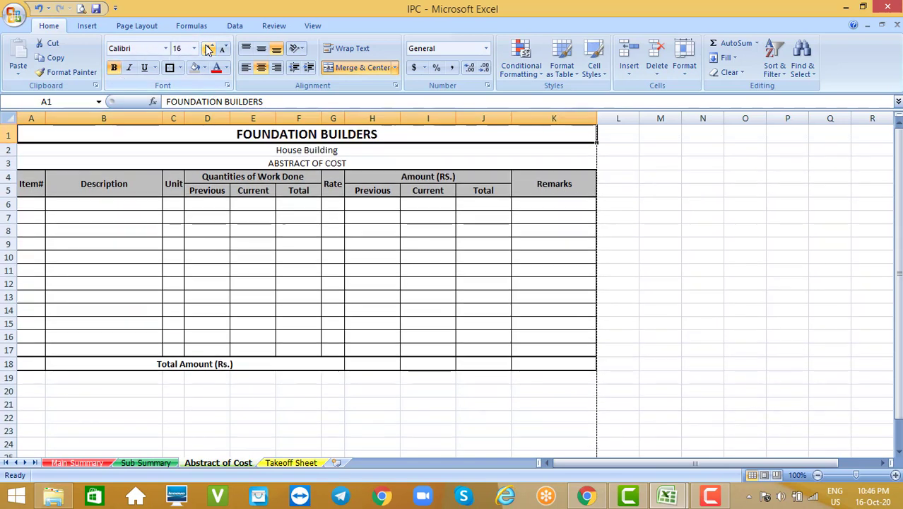
# Make the House Building and ABSTRACT OF COST titles in rows 2 and 3 bold
pyautogui.click(322, 154)
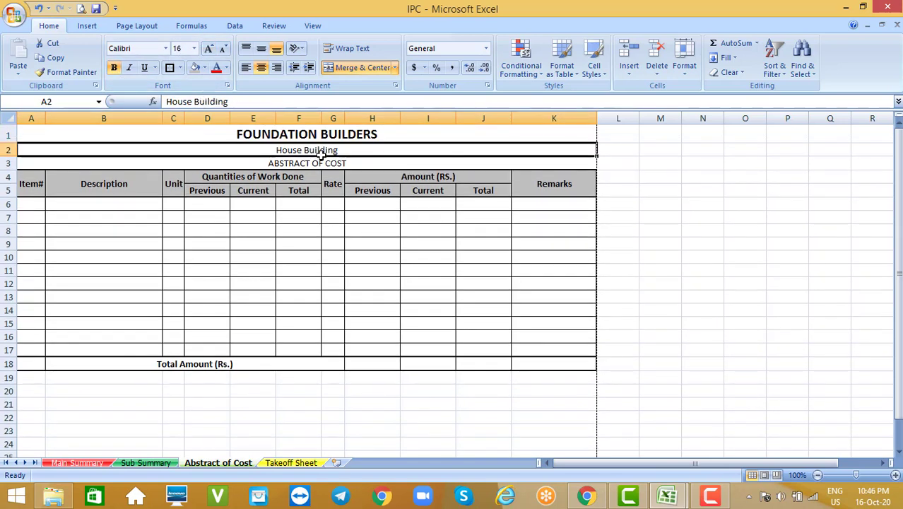
pyautogui.click(114, 67)
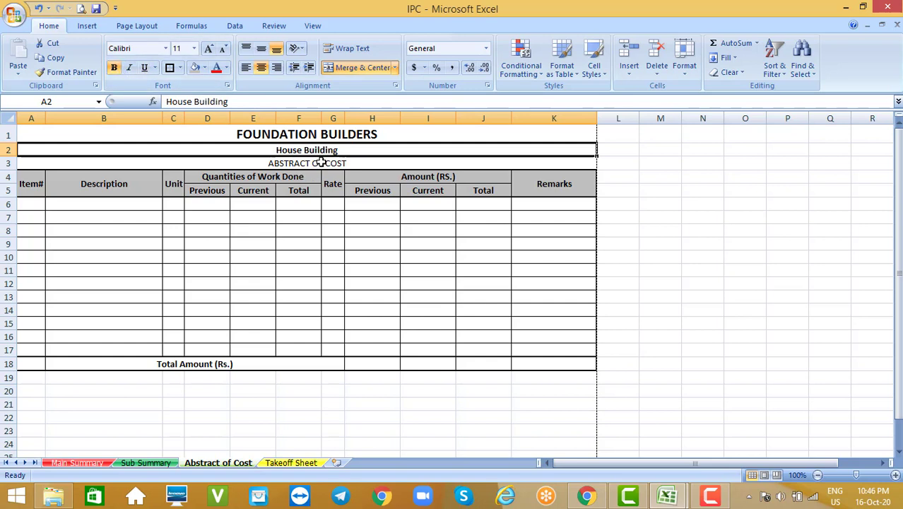
pyautogui.click(303, 163)
pyautogui.click(114, 68)
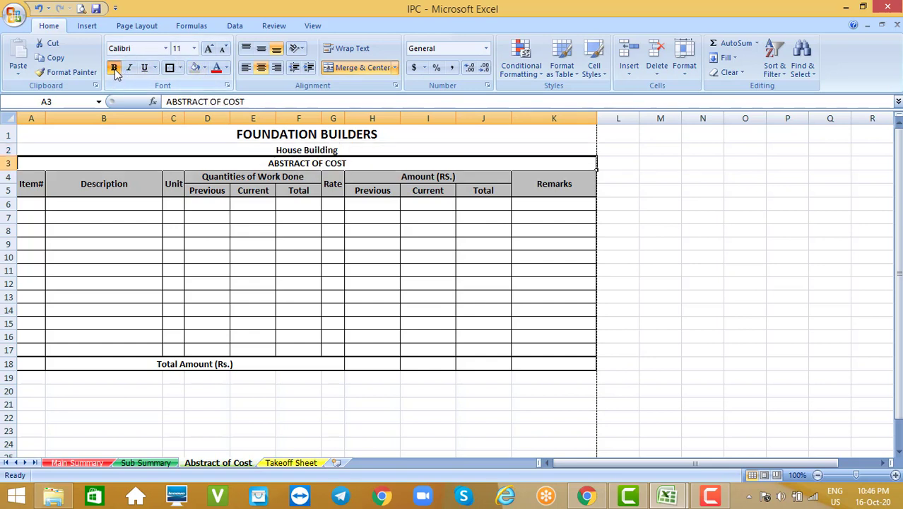
pyautogui.click(367, 258)
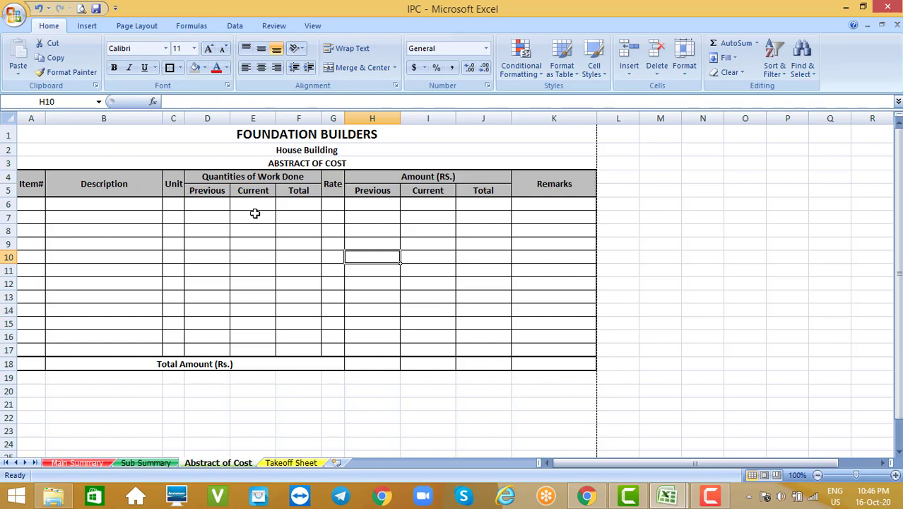
# Put a Thick Box Border around the merged Total Amount (Rs.) cell B18:G18
pyautogui.click(667, 258)
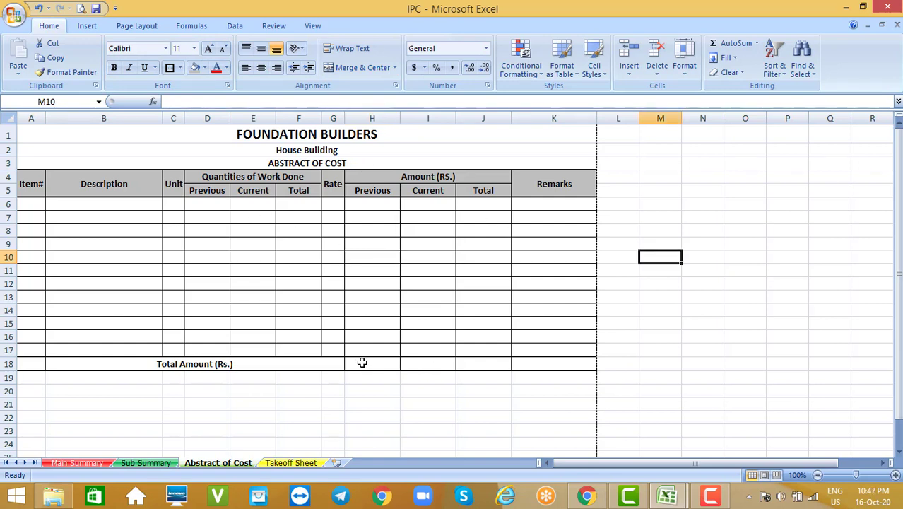
pyautogui.click(304, 366)
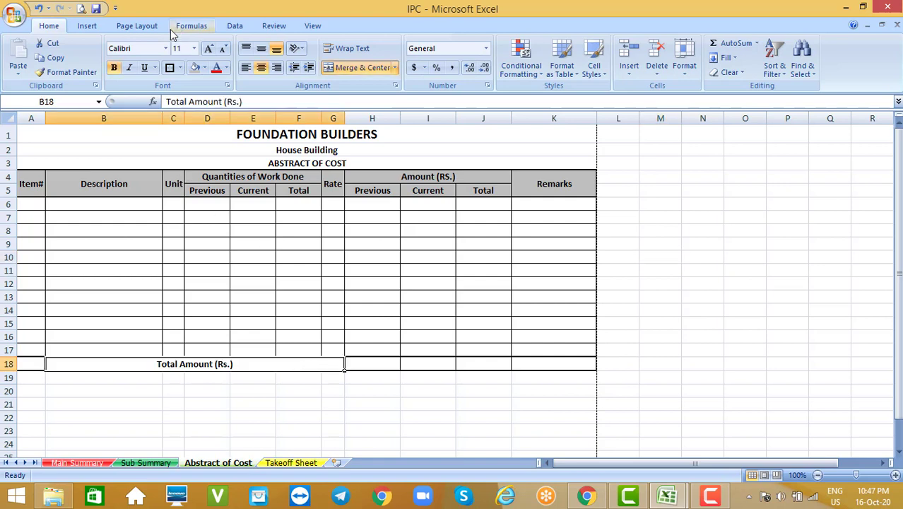
pyautogui.click(693, 239)
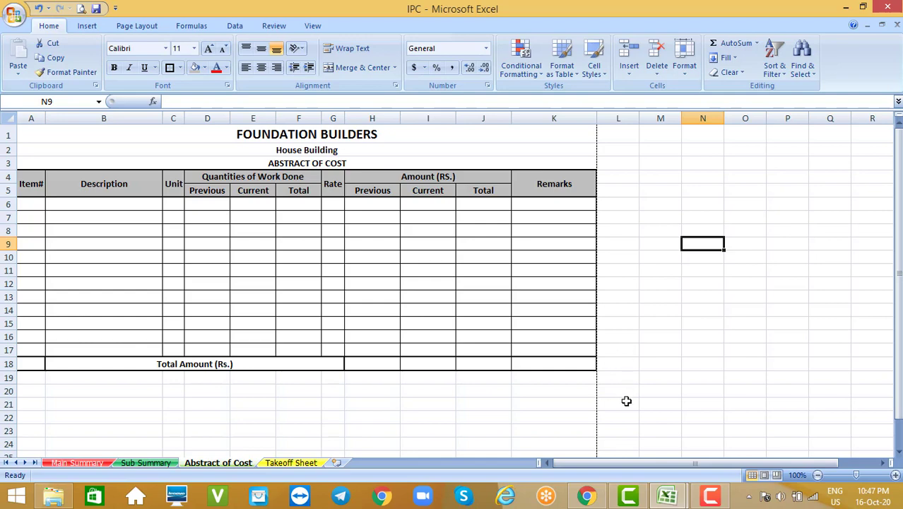
# Switch the Abstract of Cost sheet to Page Break Preview
pyautogui.click(780, 476)
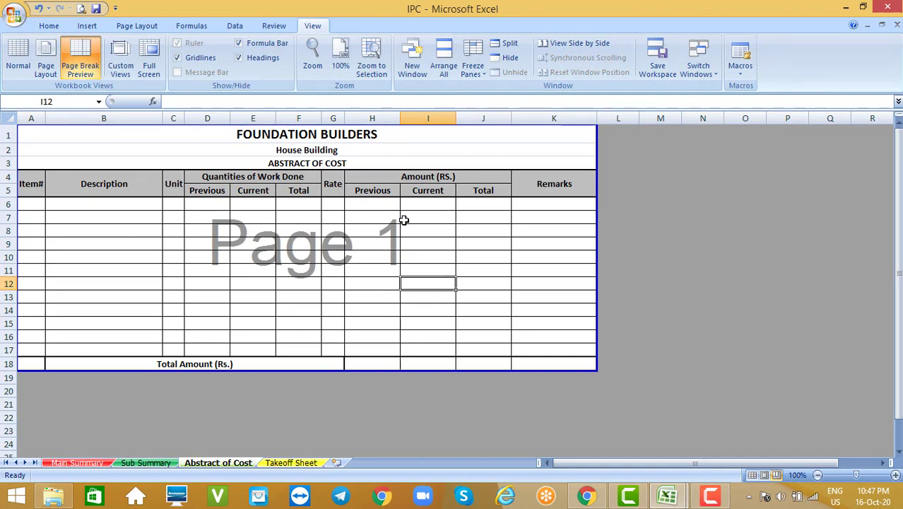
pyautogui.click(46, 26)
# Examine the Abstract of Cost table in Print Preview, zooming in on the page, and return to the worksheet
pyautogui.click(82, 8)
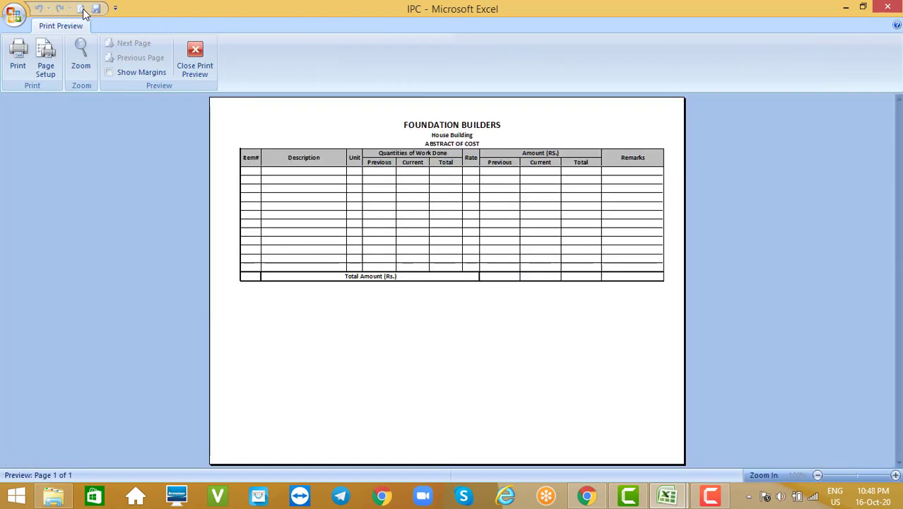
pyautogui.click(409, 165)
pyautogui.click(409, 166)
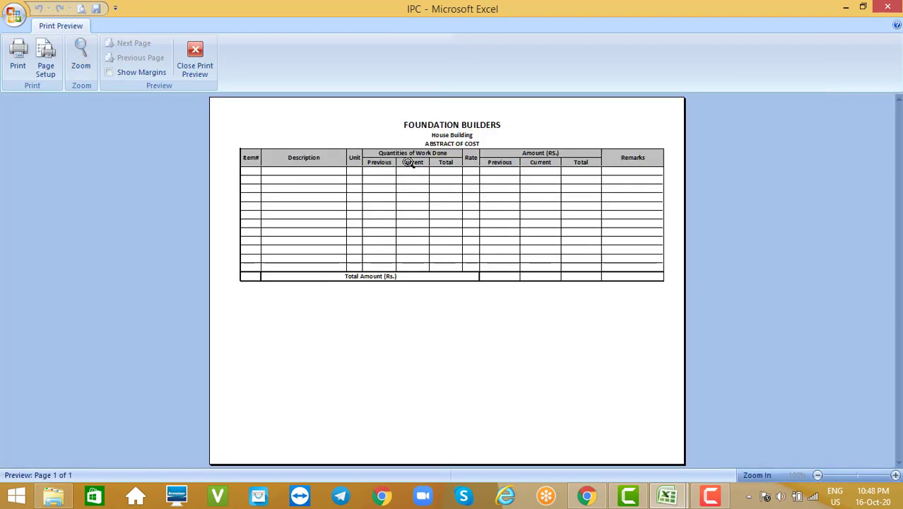
pyautogui.click(467, 144)
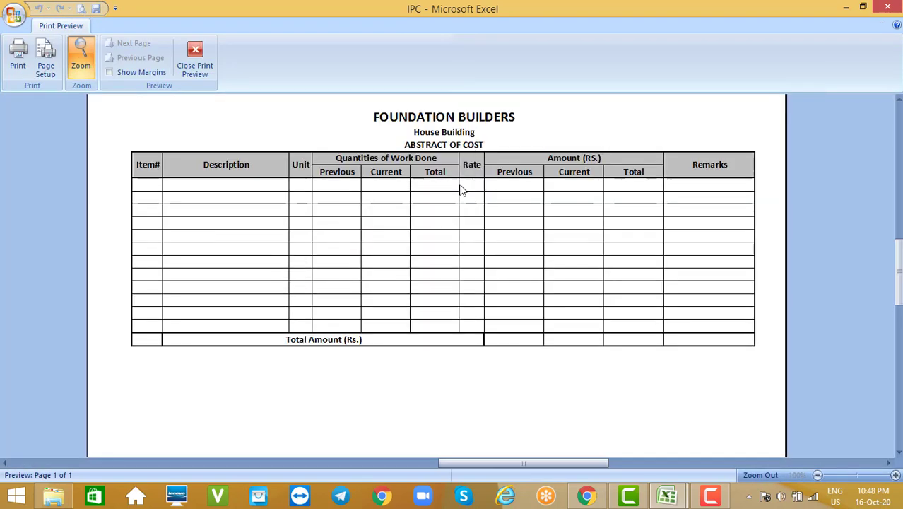
pyautogui.click(460, 187)
pyautogui.press('Escape')
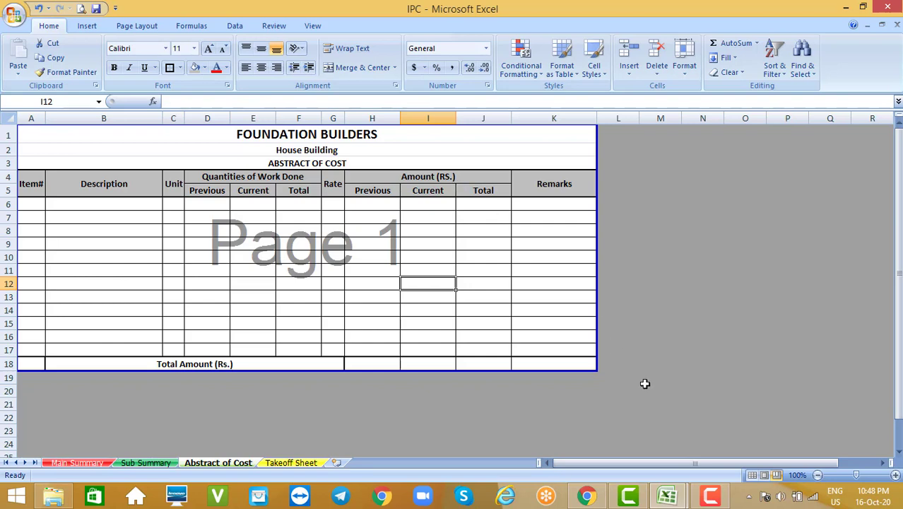
pyautogui.click(712, 493)
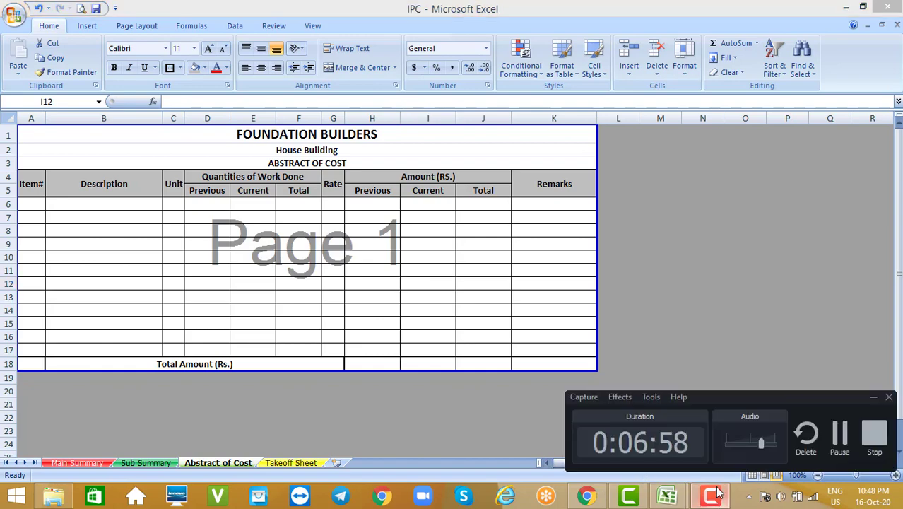